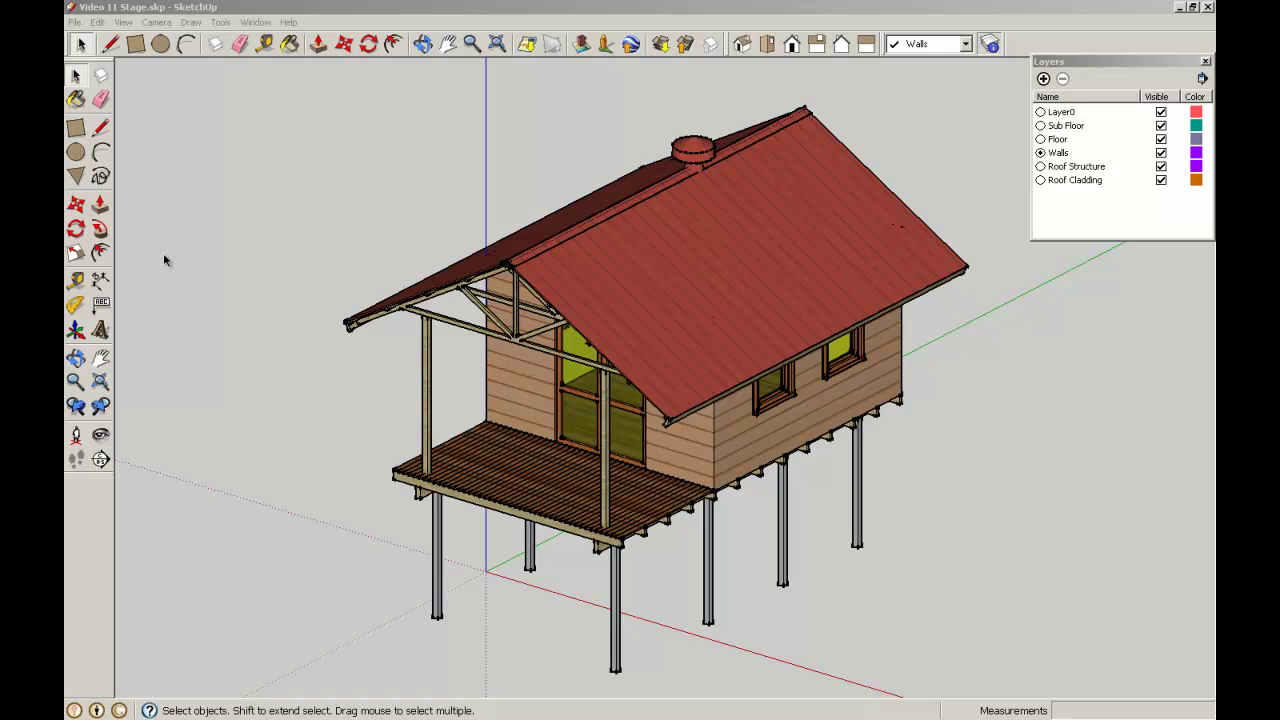
Turn on shadows for the house model and bring its full ground shadow into view
click(190, 10)
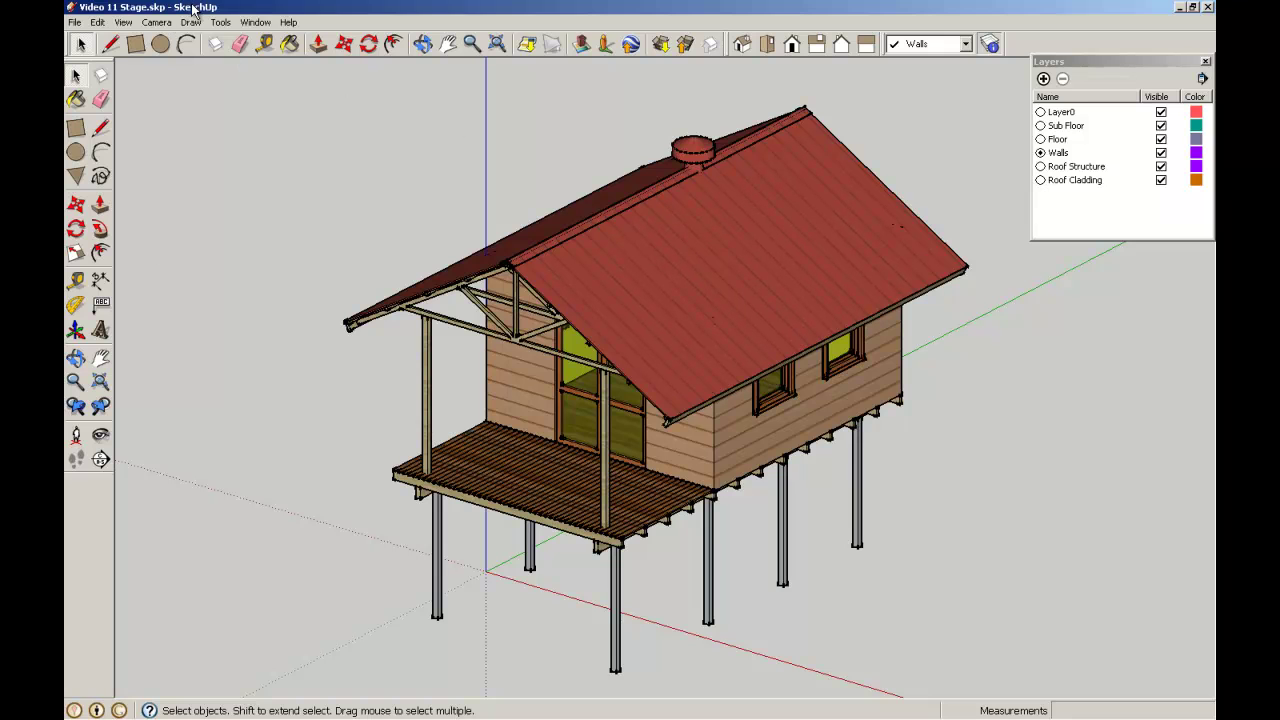
click(124, 23)
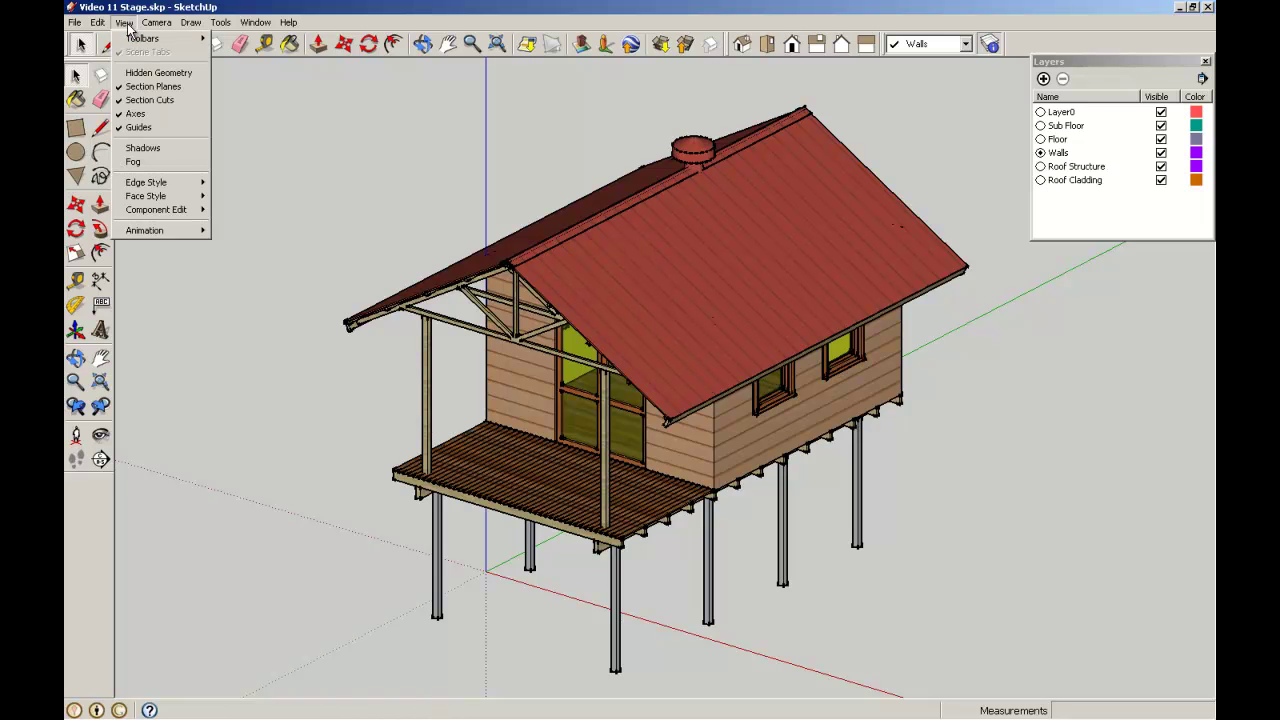
click(137, 149)
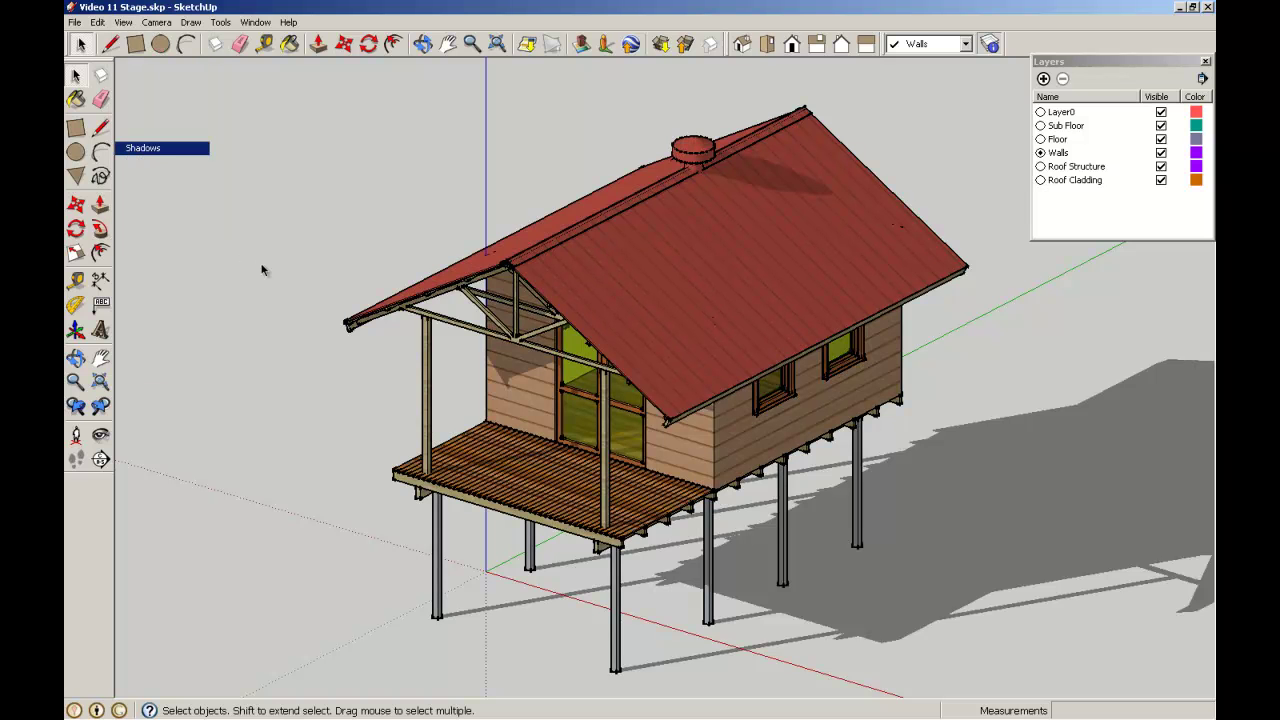
scroll(262, 270, down, 3)
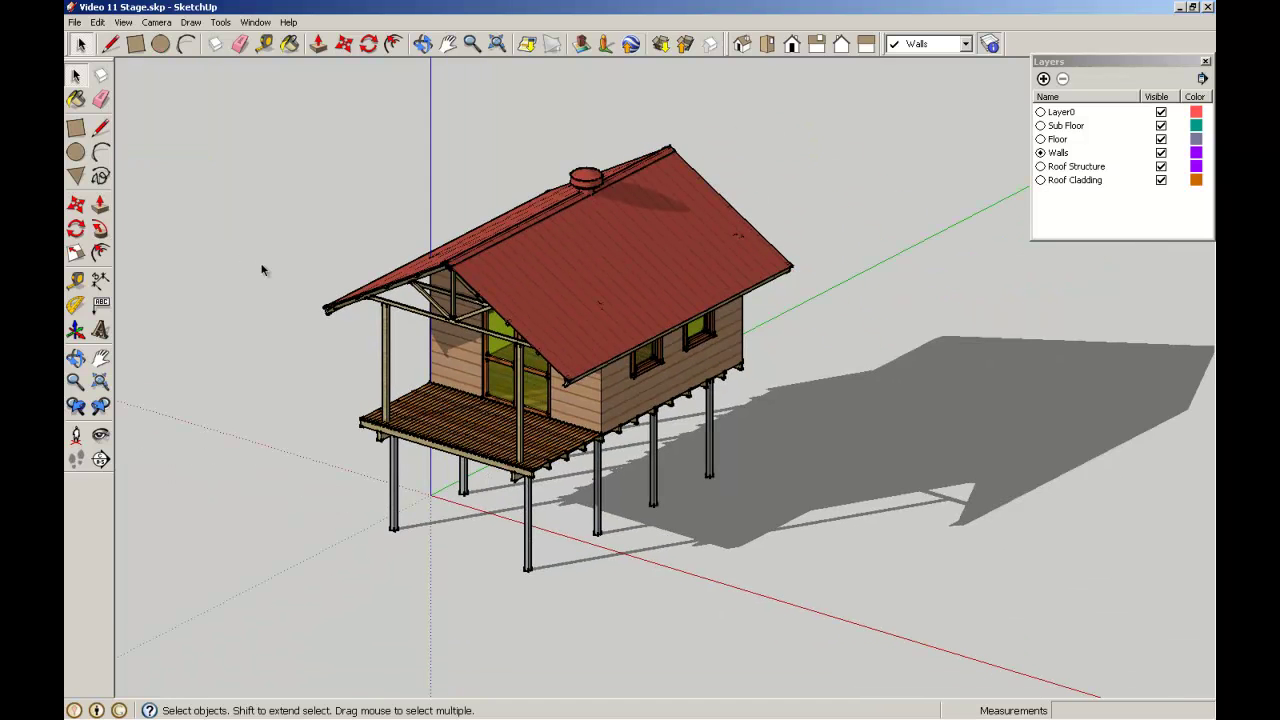
scroll(262, 270, down, 1)
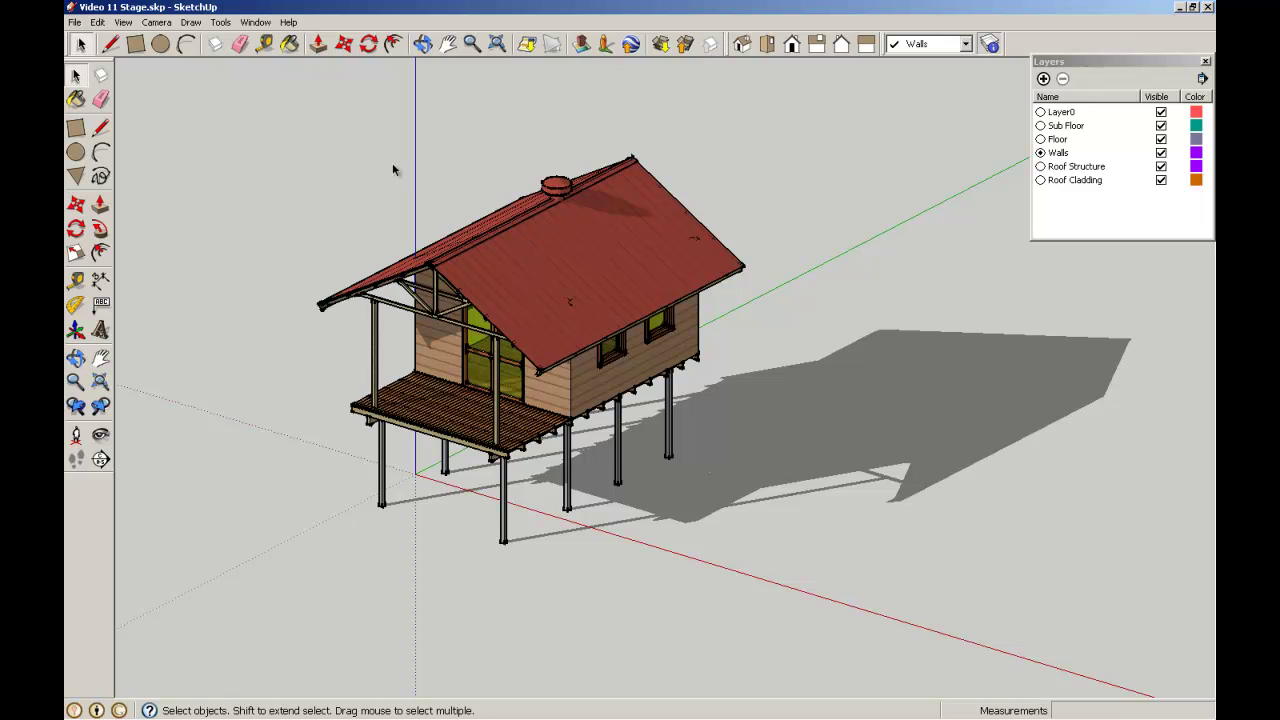
Open the shadow settings beneath the layers list and set the sun to 12:27 PM on 11/10
click(257, 22)
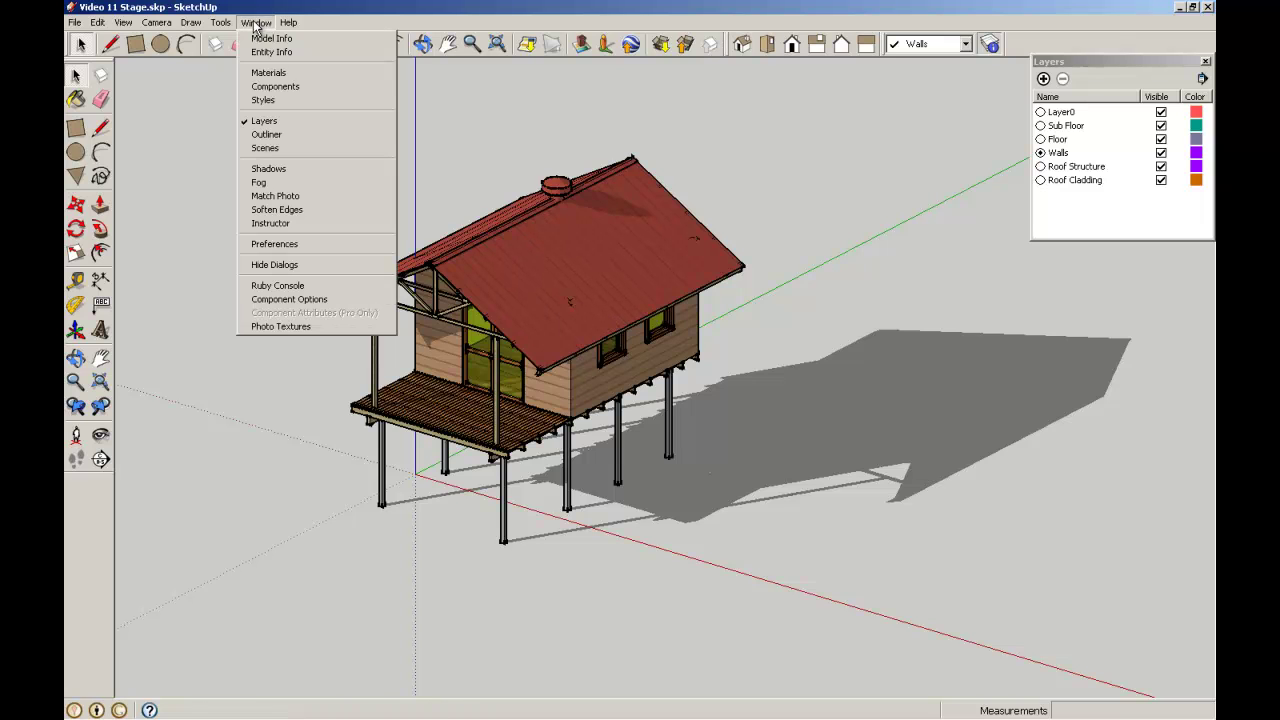
click(288, 172)
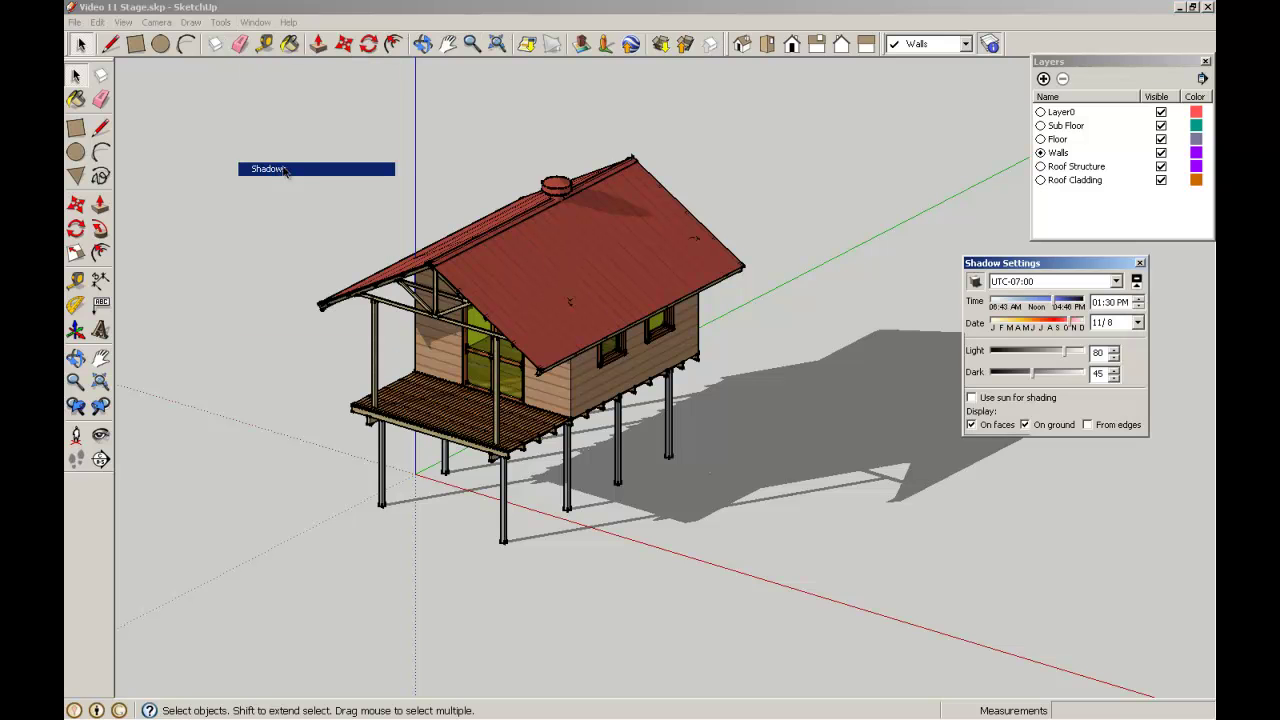
drag(1049, 263, 1101, 258)
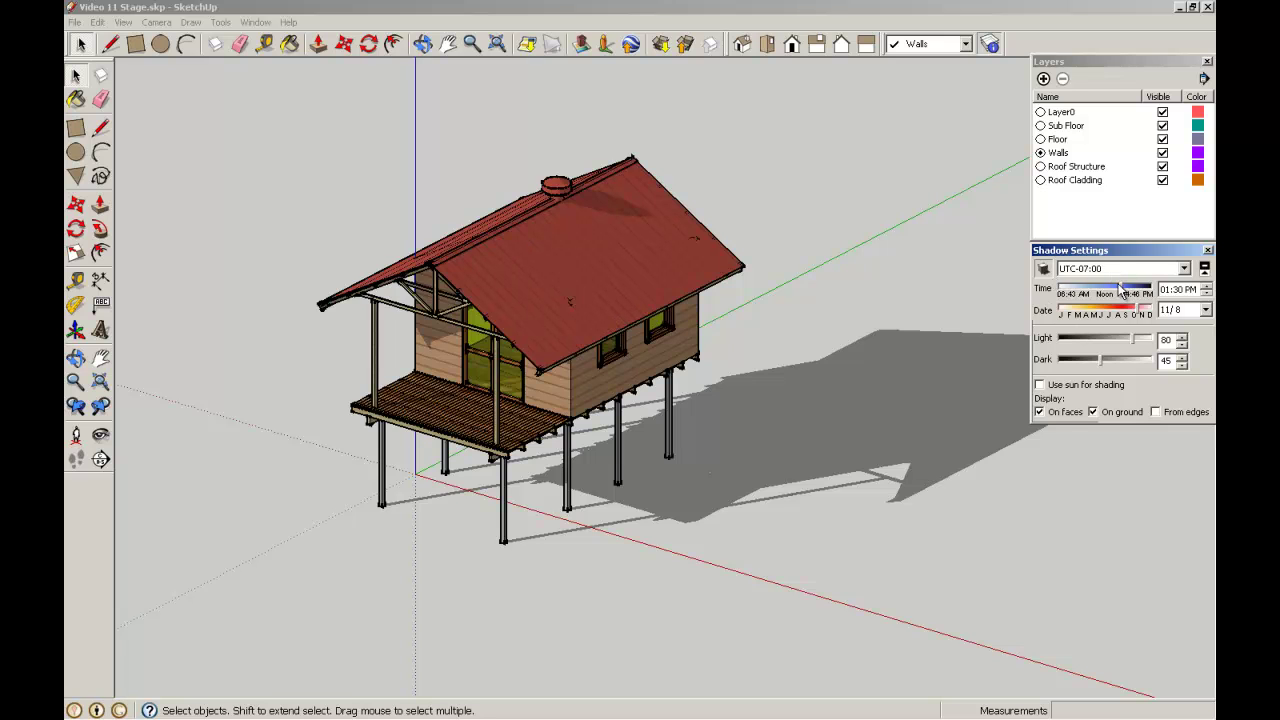
mouse_move(1125, 300)
mouse_down()
mouse_move(1065, 297)
mouse_move(1133, 313)
mouse_move(1088, 313)
mouse_move(1141, 313)
mouse_up()
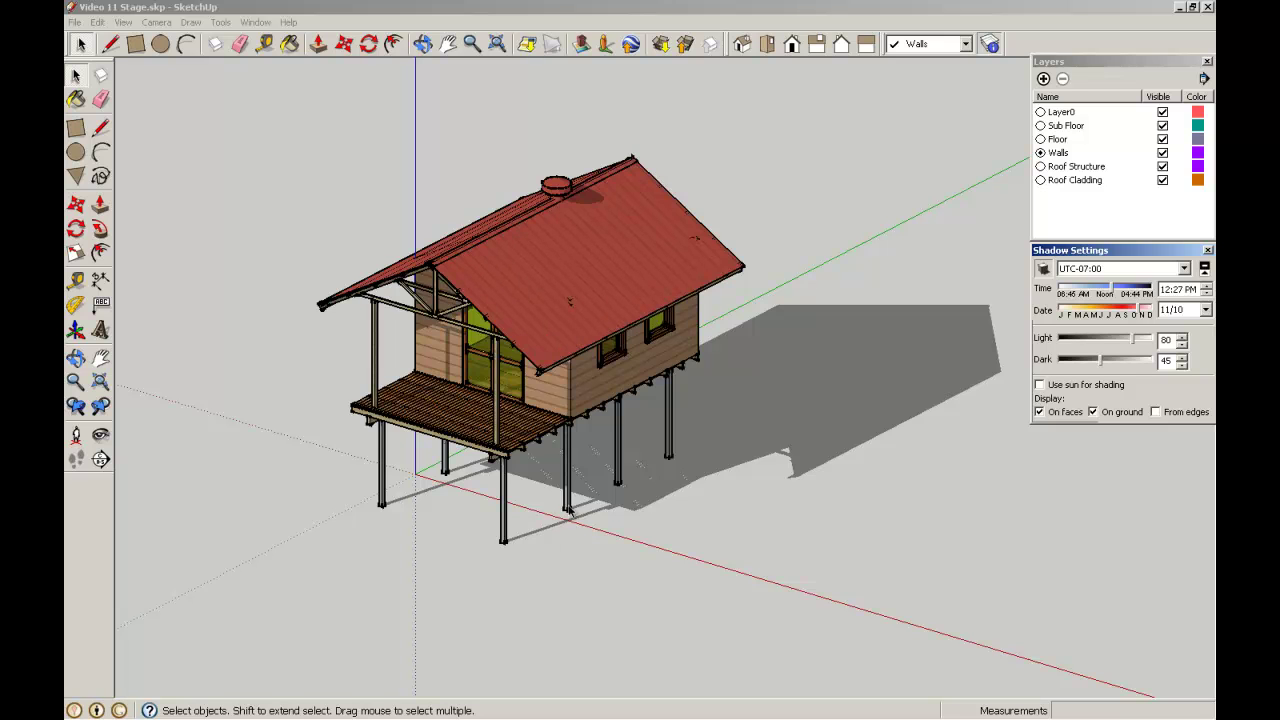
Display the Solar North tools and turn on the north direction line in the model
click(157, 22)
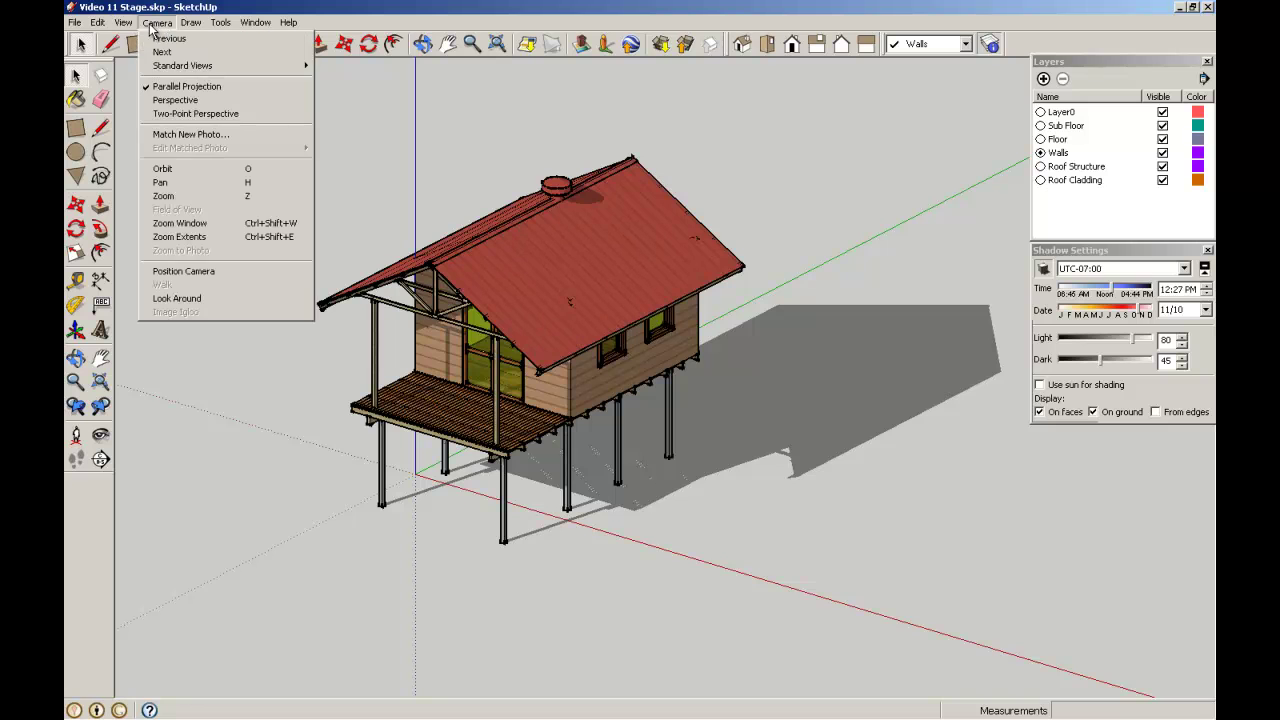
mouse_move(121, 24)
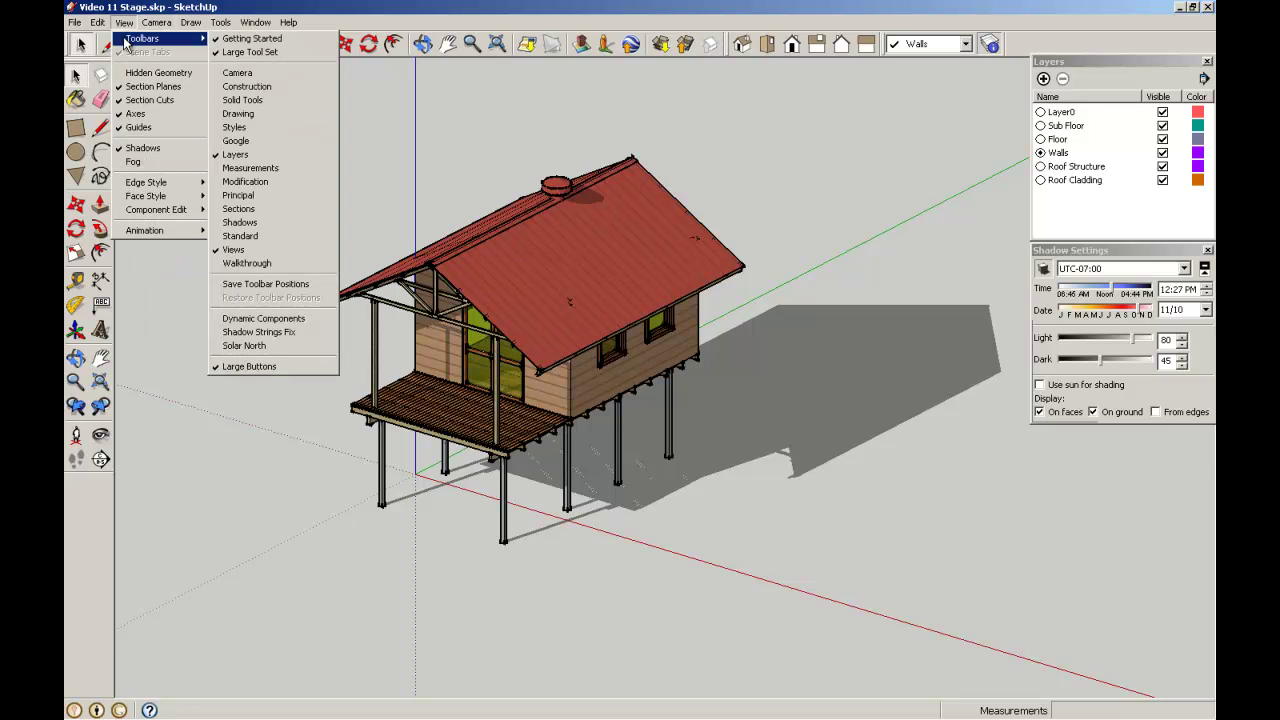
click(261, 347)
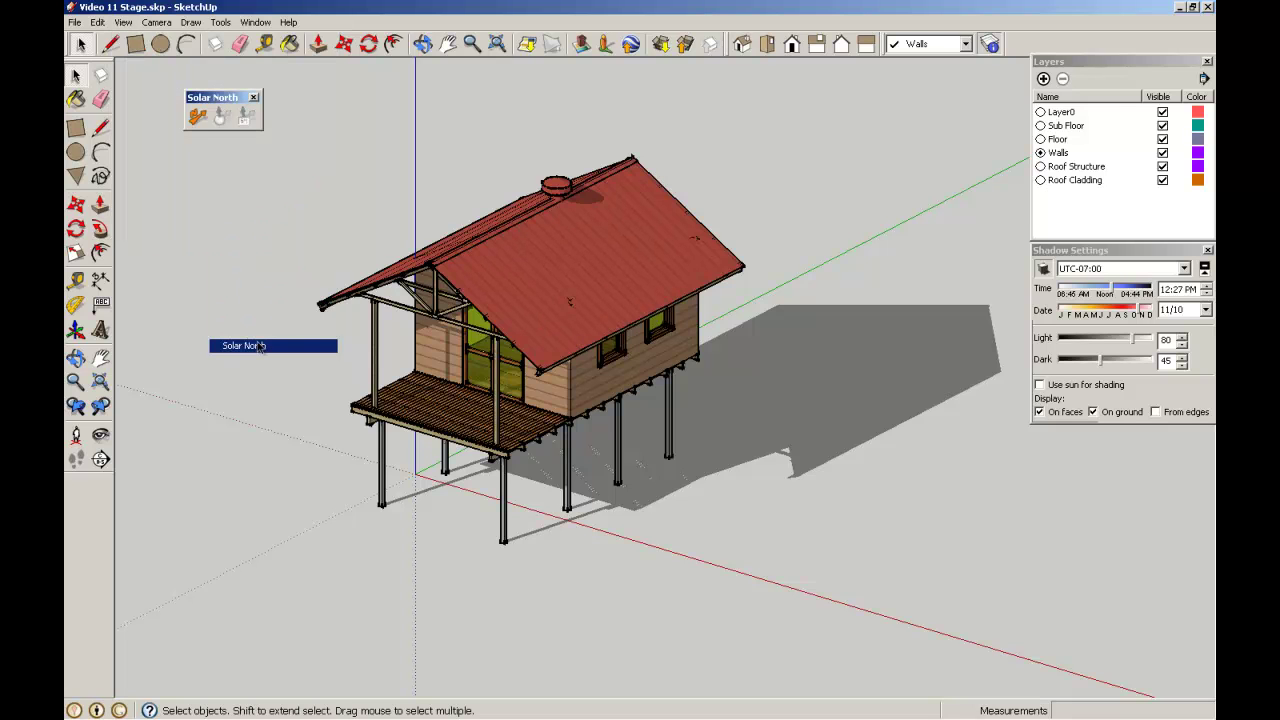
click(198, 117)
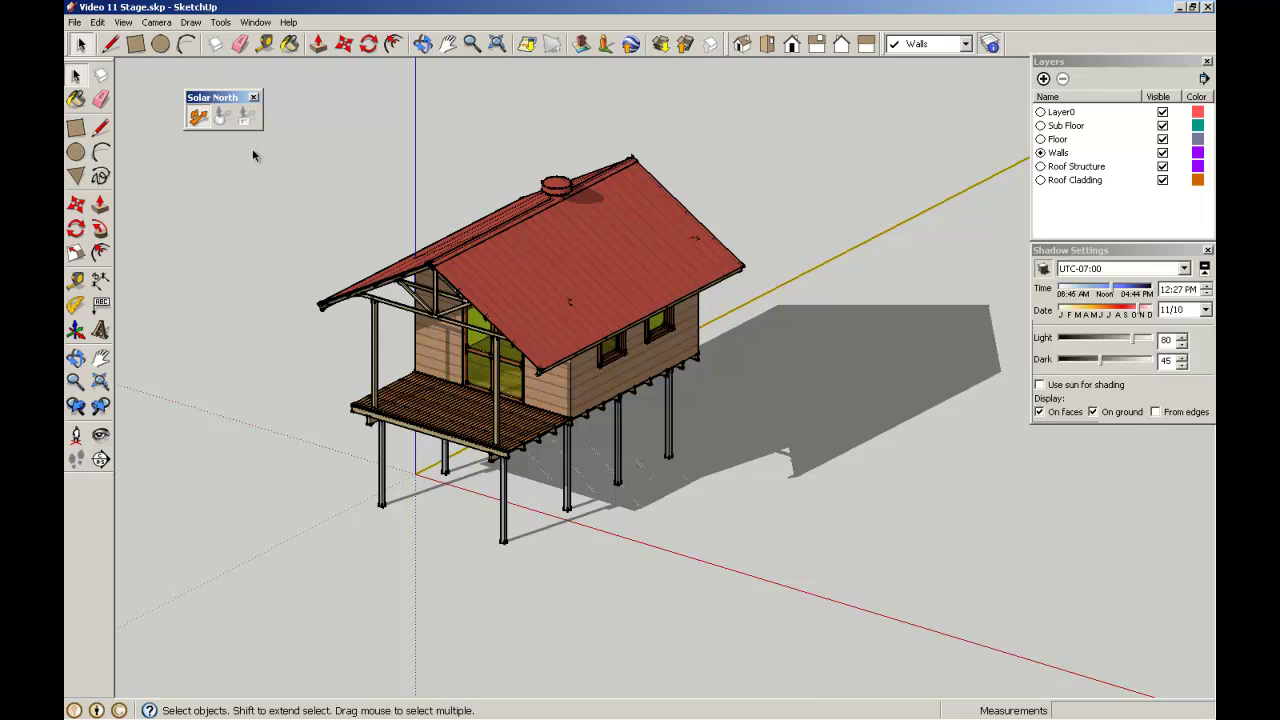
Select the entire house and rotate it 180 degrees about the origin on the ground plane
drag(241, 146, 843, 594)
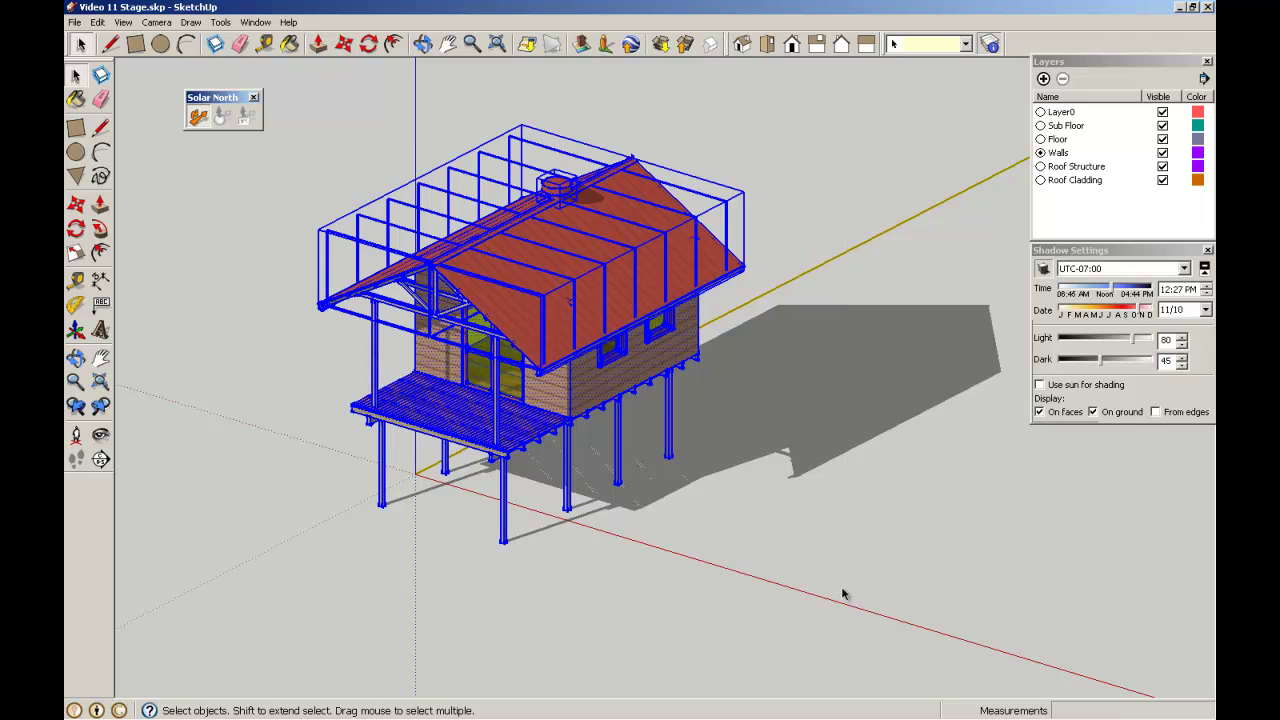
click(77, 231)
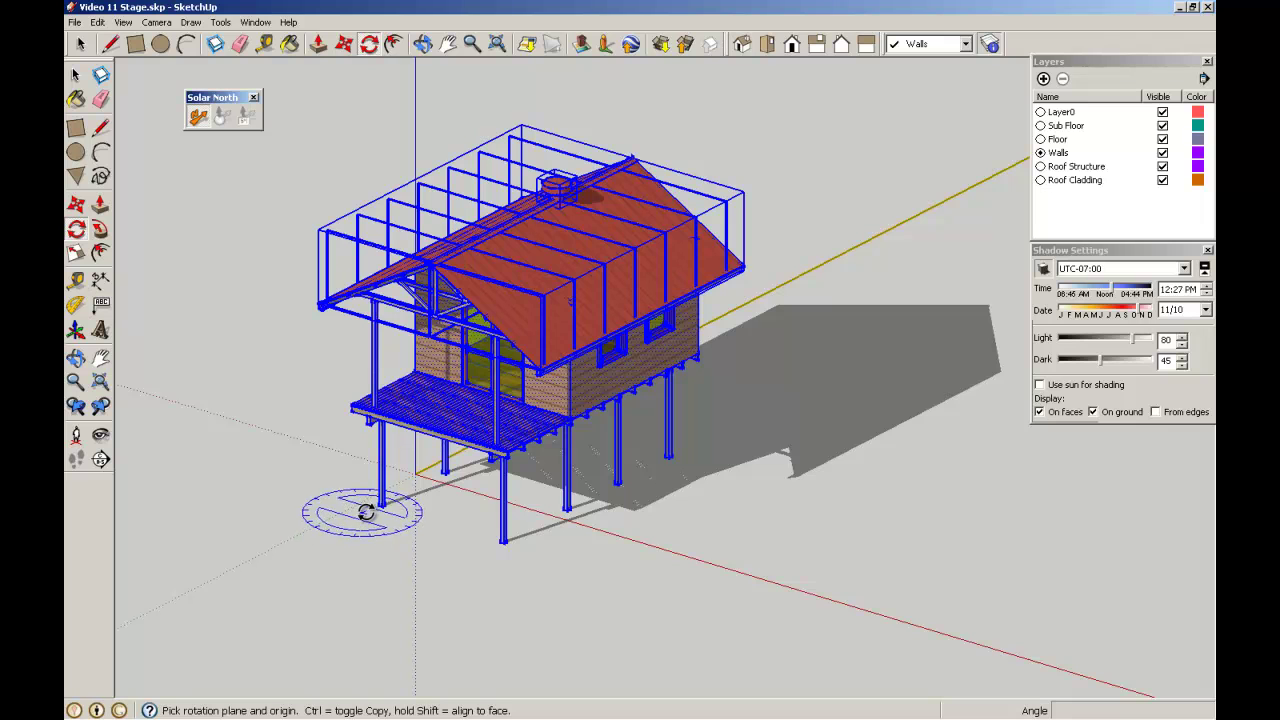
click(415, 472)
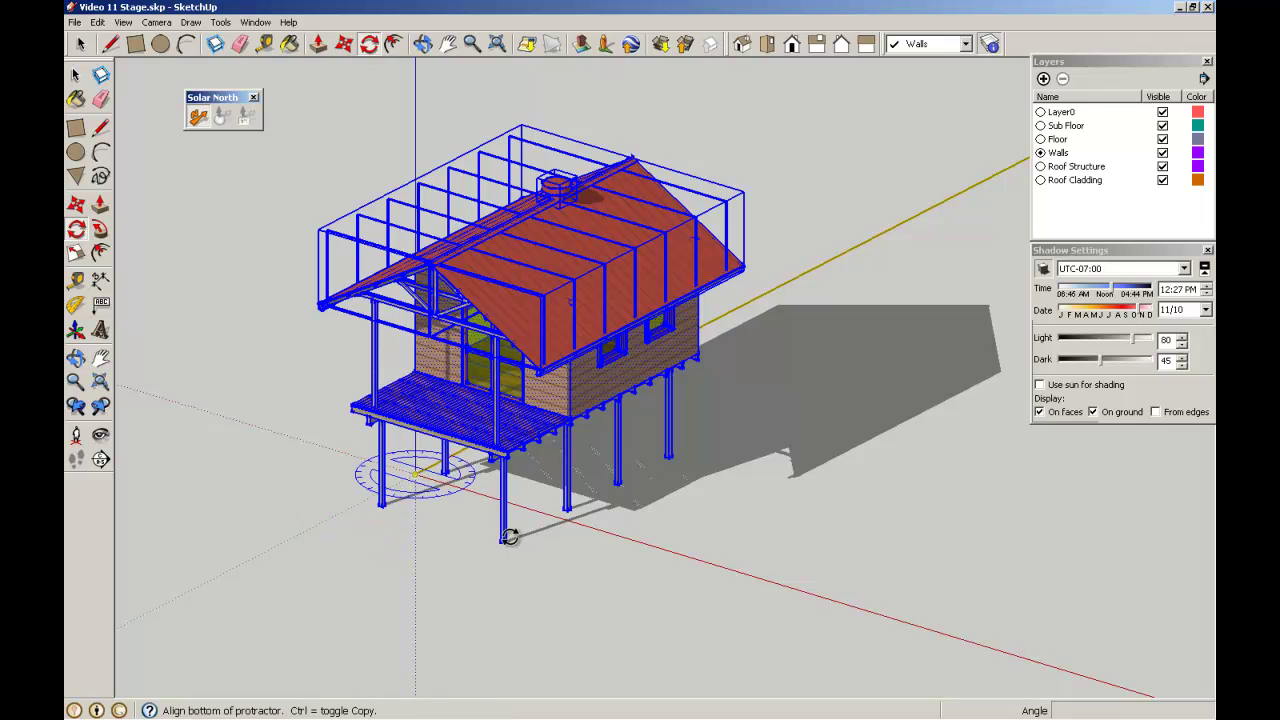
click(738, 562)
text(1)
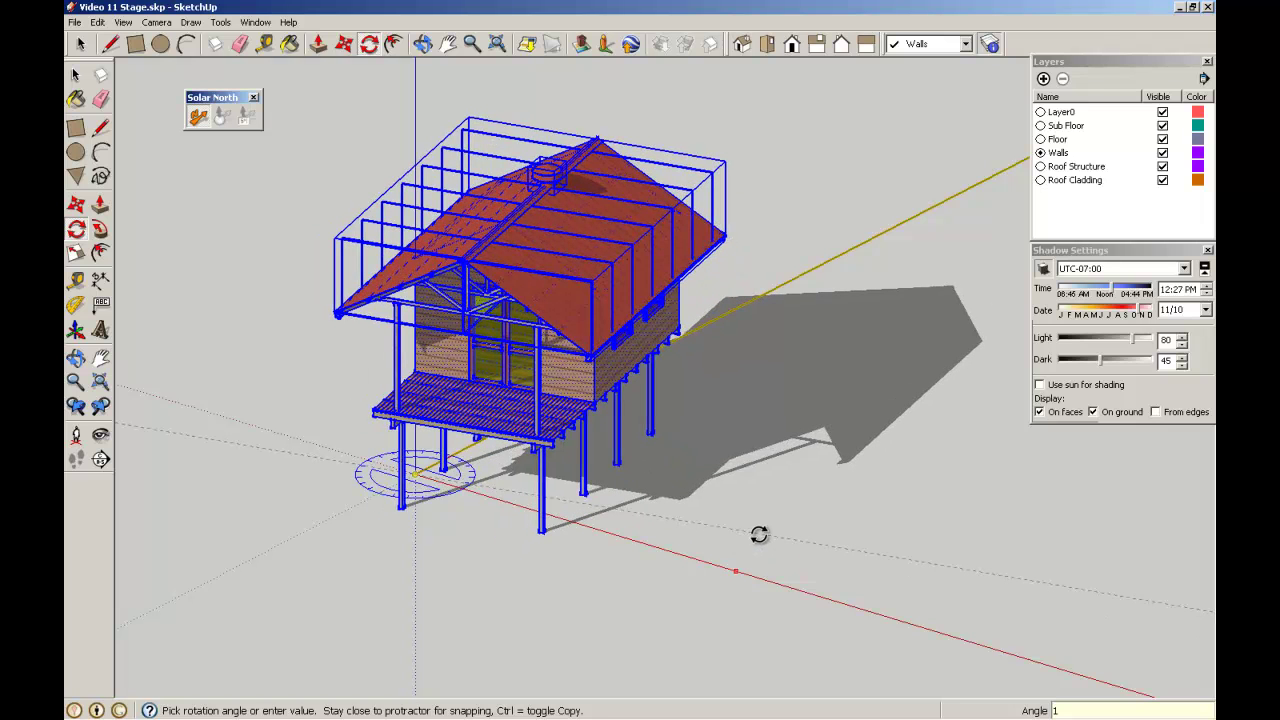
text(80)
key(Return)
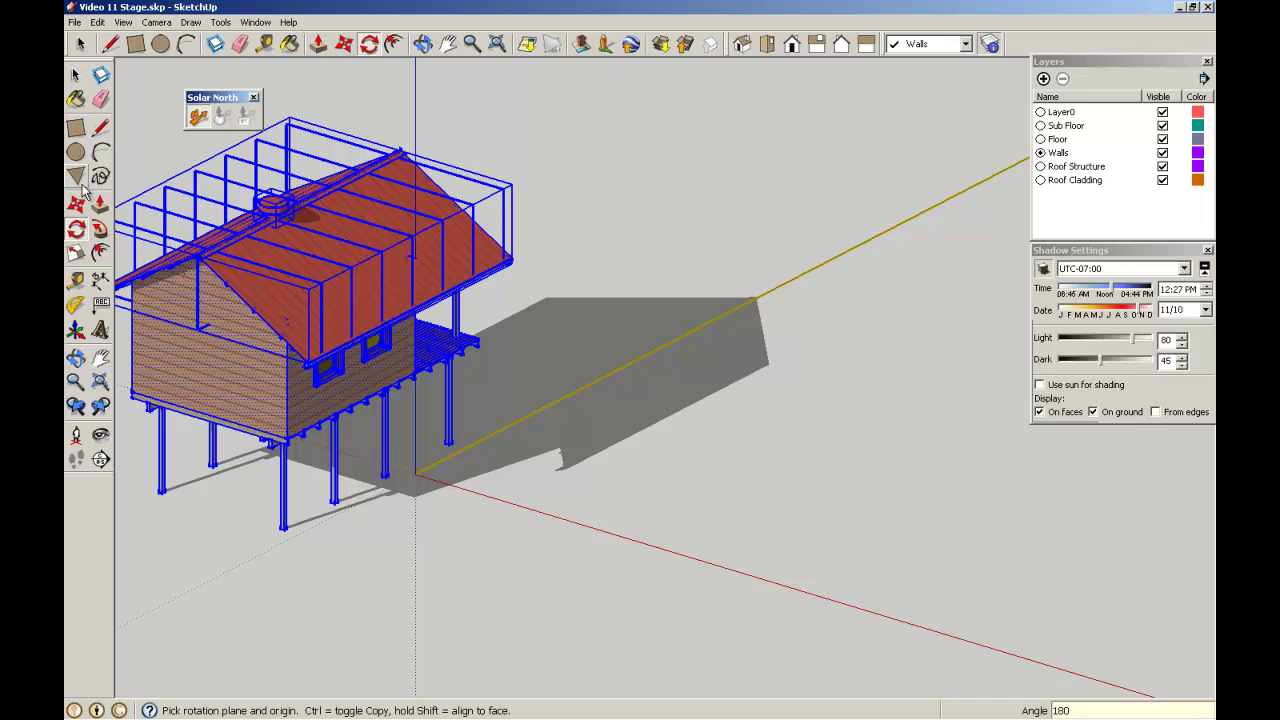
Move the rotated house about 5250 mm along the red axis, clear the selection and view it from the deck side
click(75, 204)
click(387, 494)
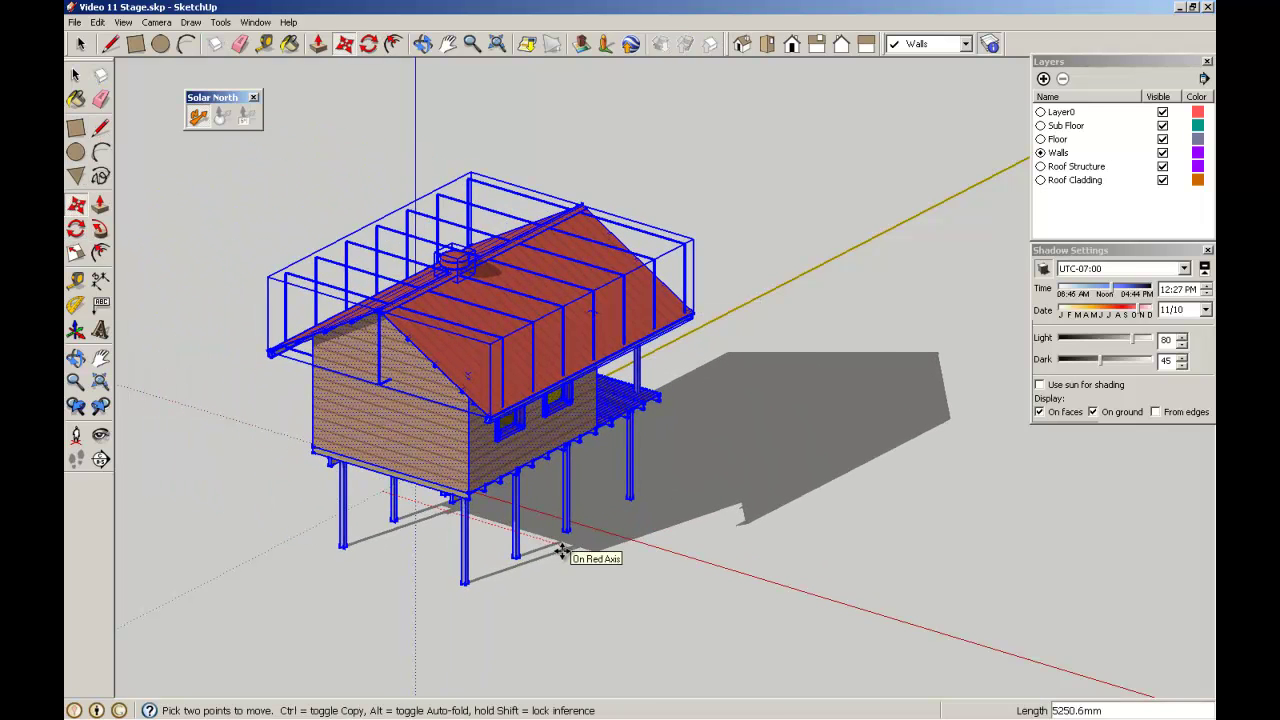
click(562, 551)
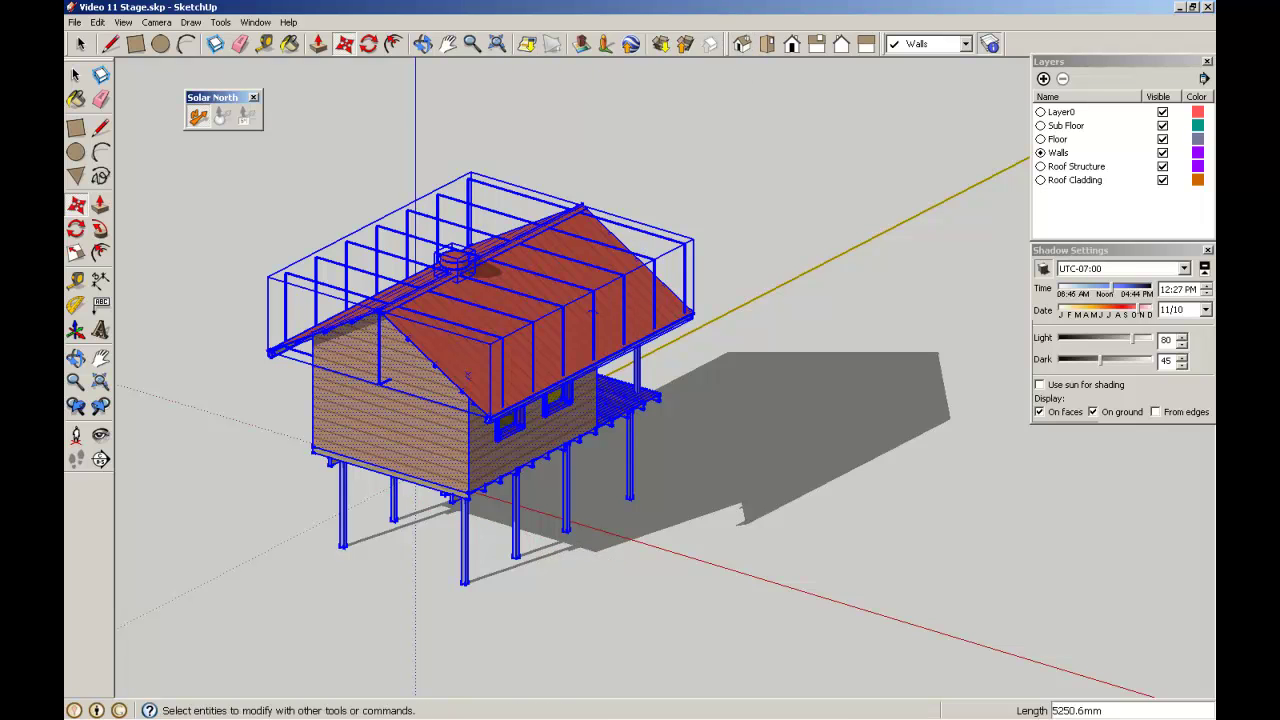
click(78, 76)
click(680, 222)
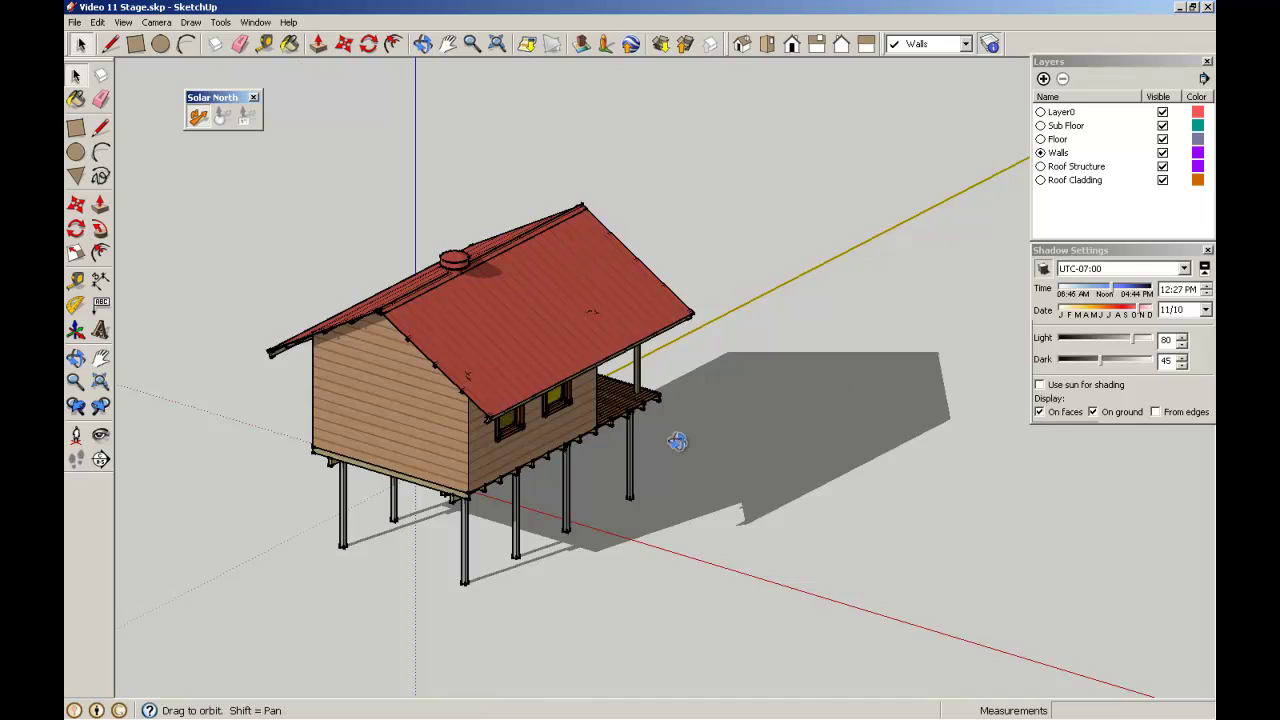
middle_drag(860, 389, 355, 373)
middle_drag(955, 441, 349, 398)
scroll(374, 372, down, 1)
scroll(375, 375, up, 2)
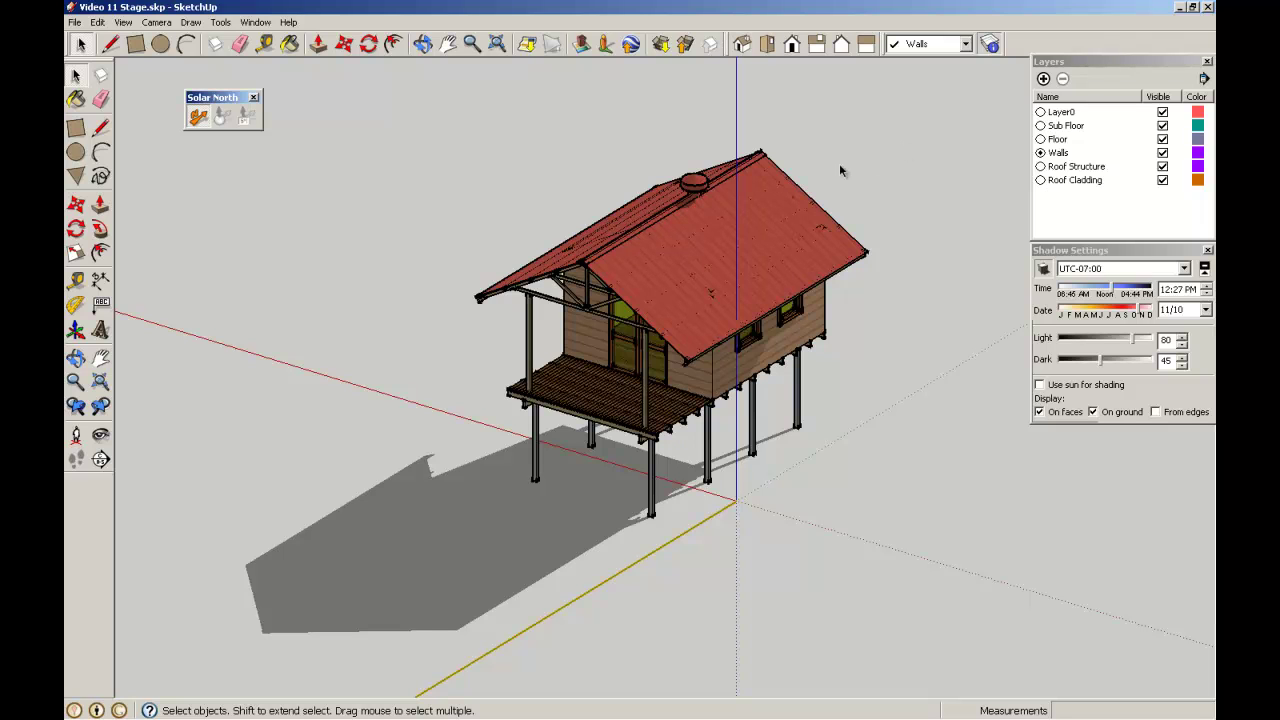
Open the model's geo-location settings and start adding a location from the map
click(268, 24)
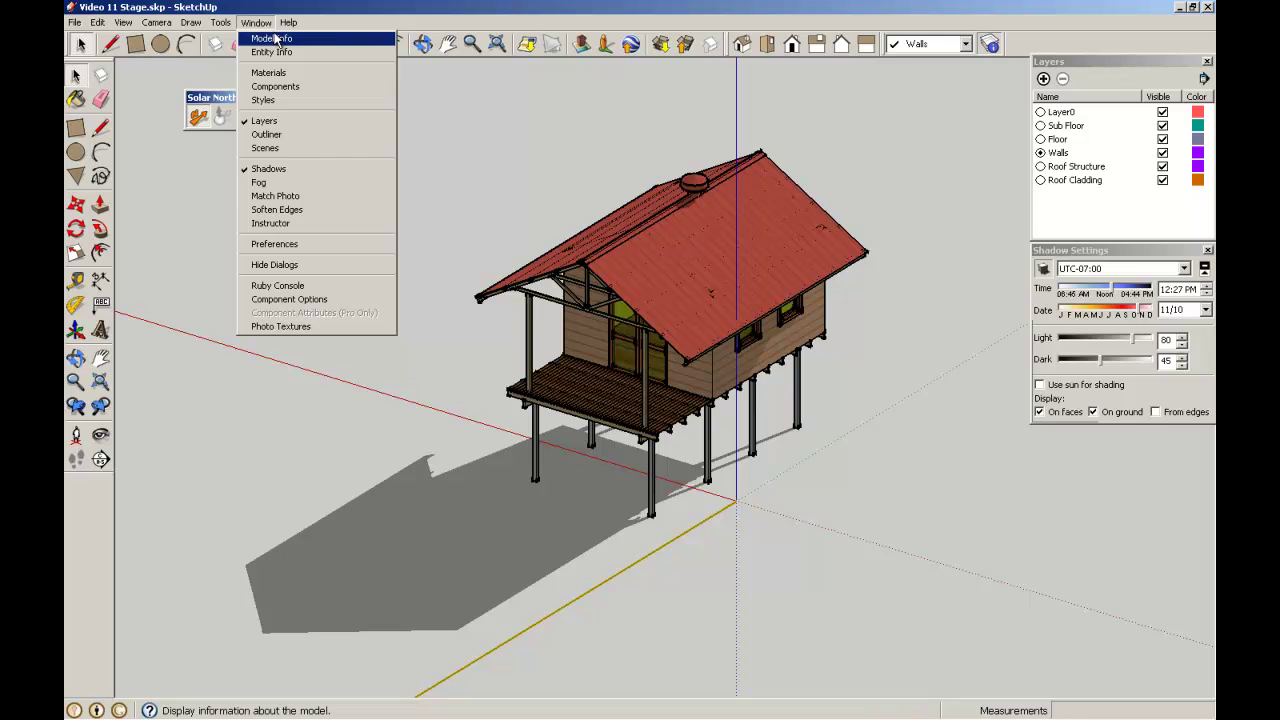
click(274, 38)
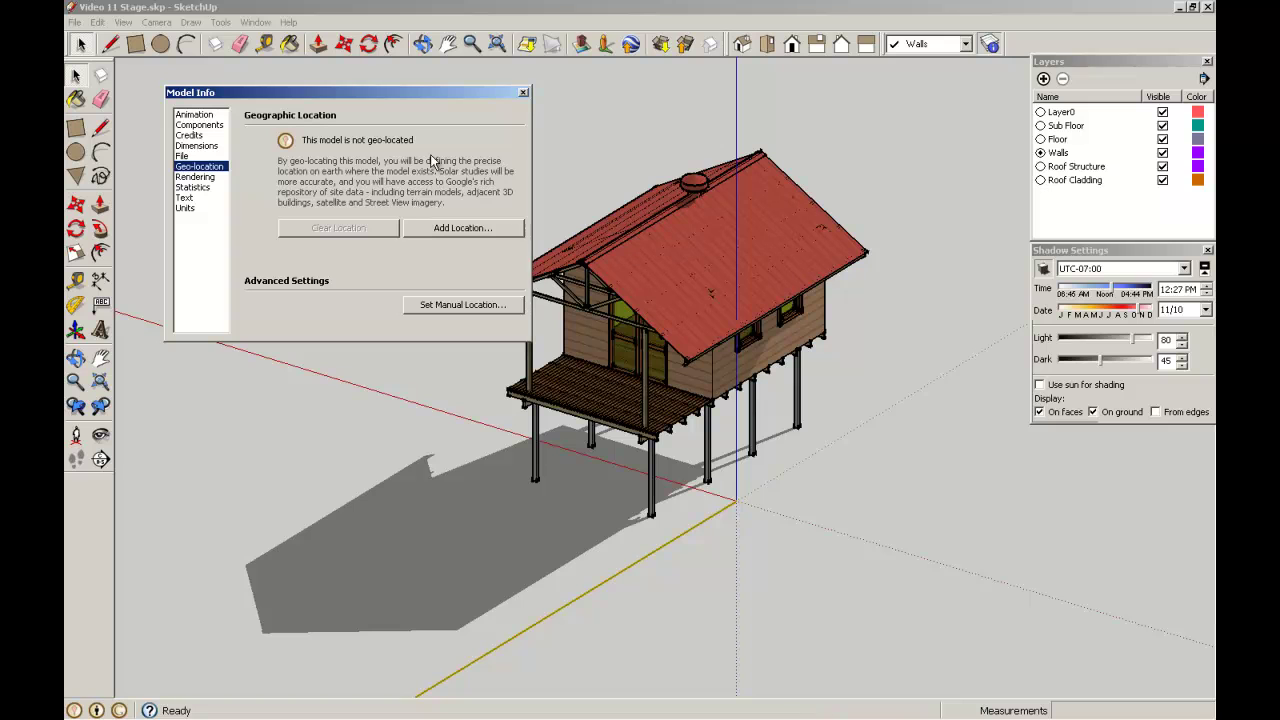
click(476, 229)
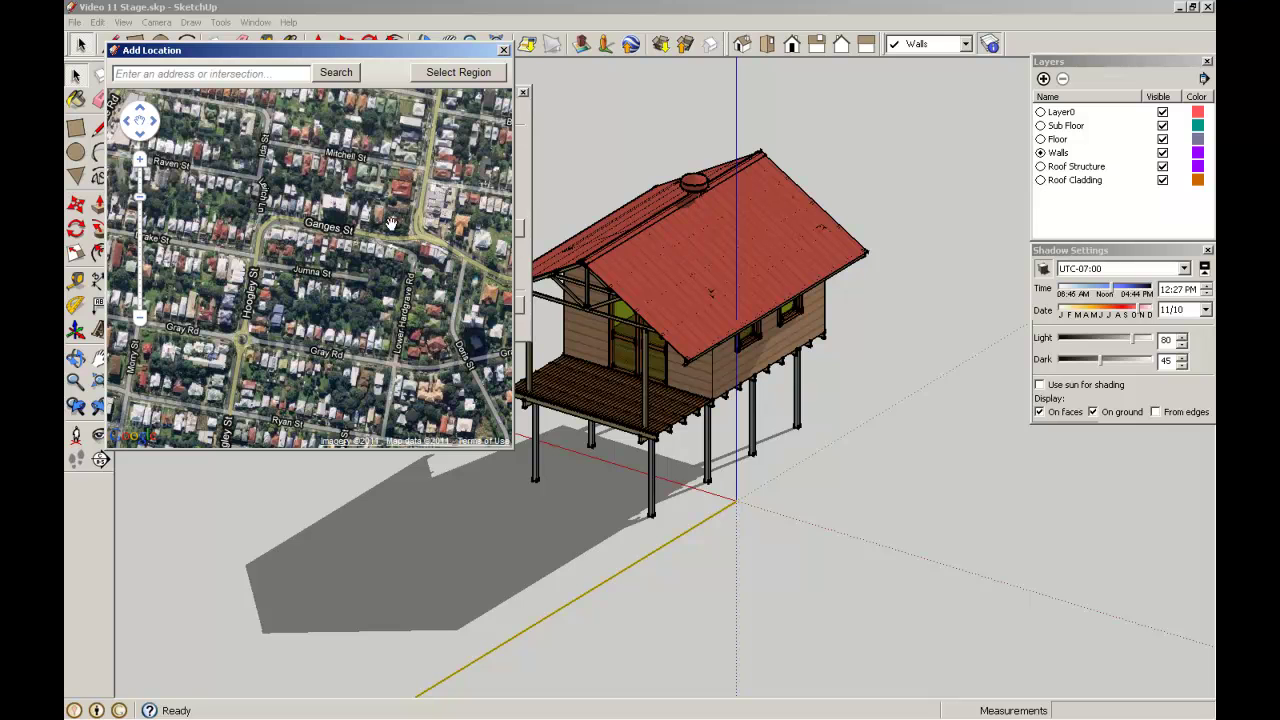
Browse the Brisbane location map to the vacant grassy lot on Bristol St and centre it in the map
scroll(331, 228, down, 5)
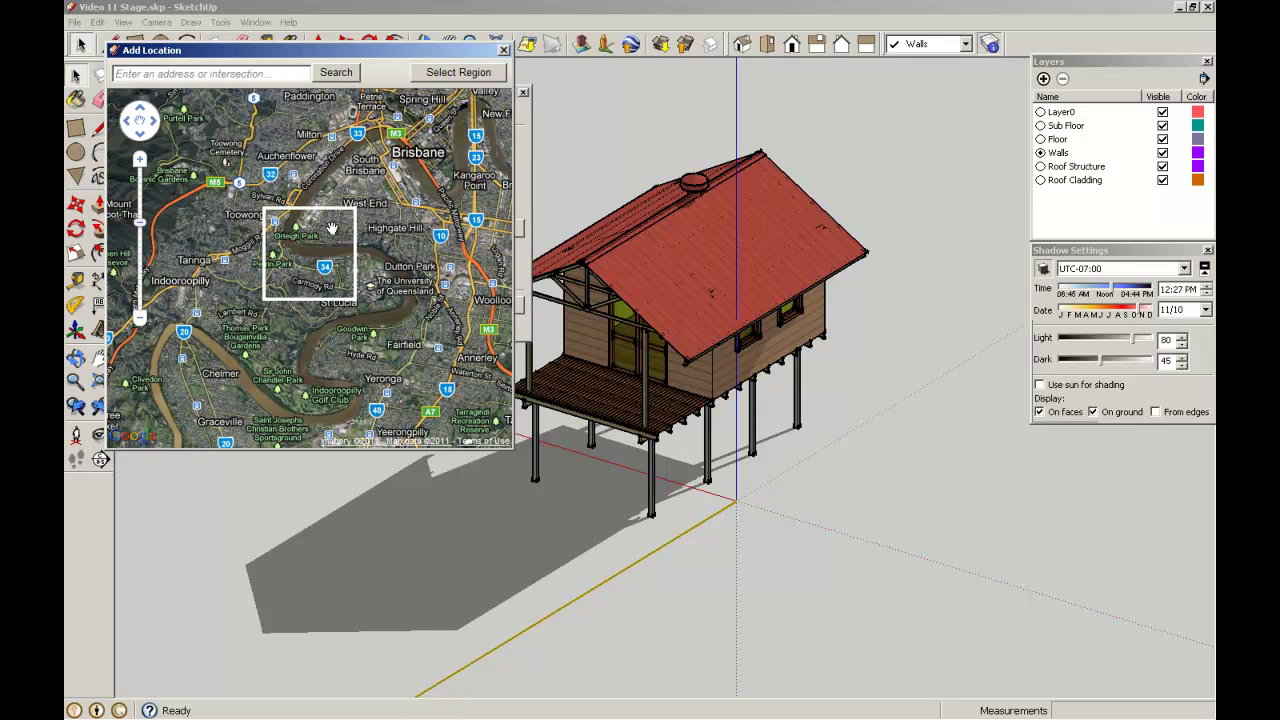
scroll(331, 228, down, 2)
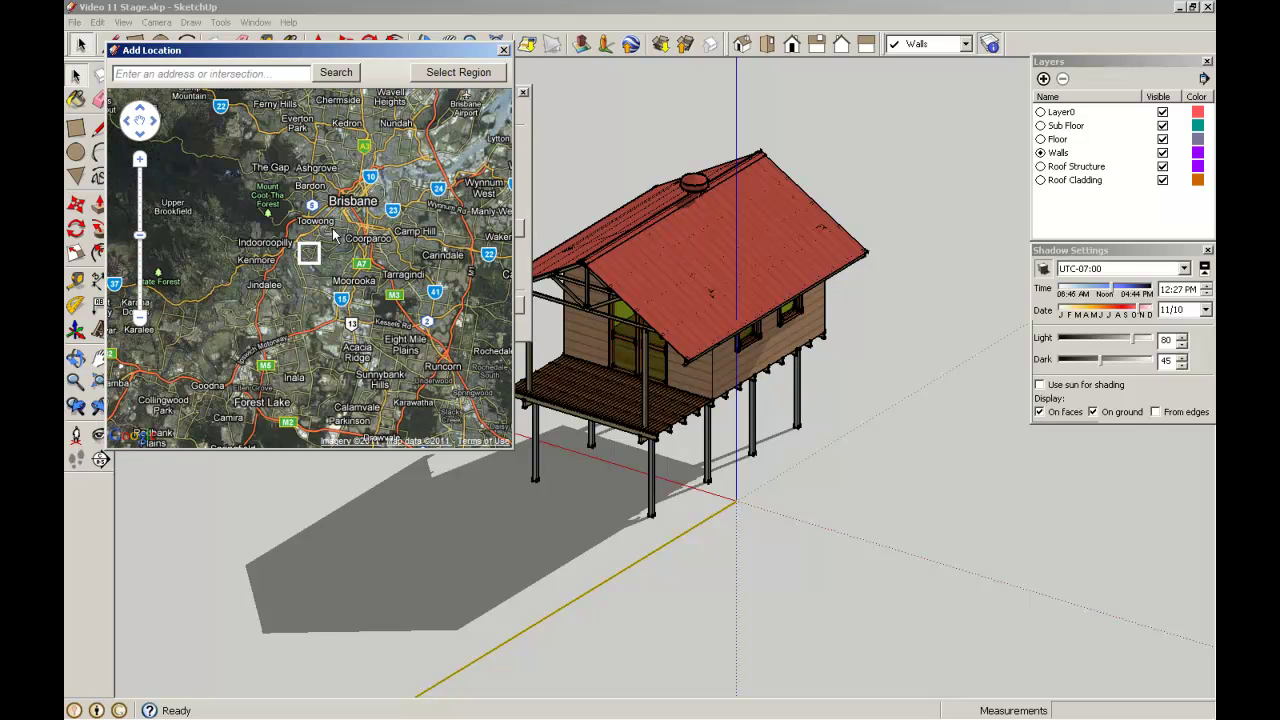
scroll(335, 233, down, 1)
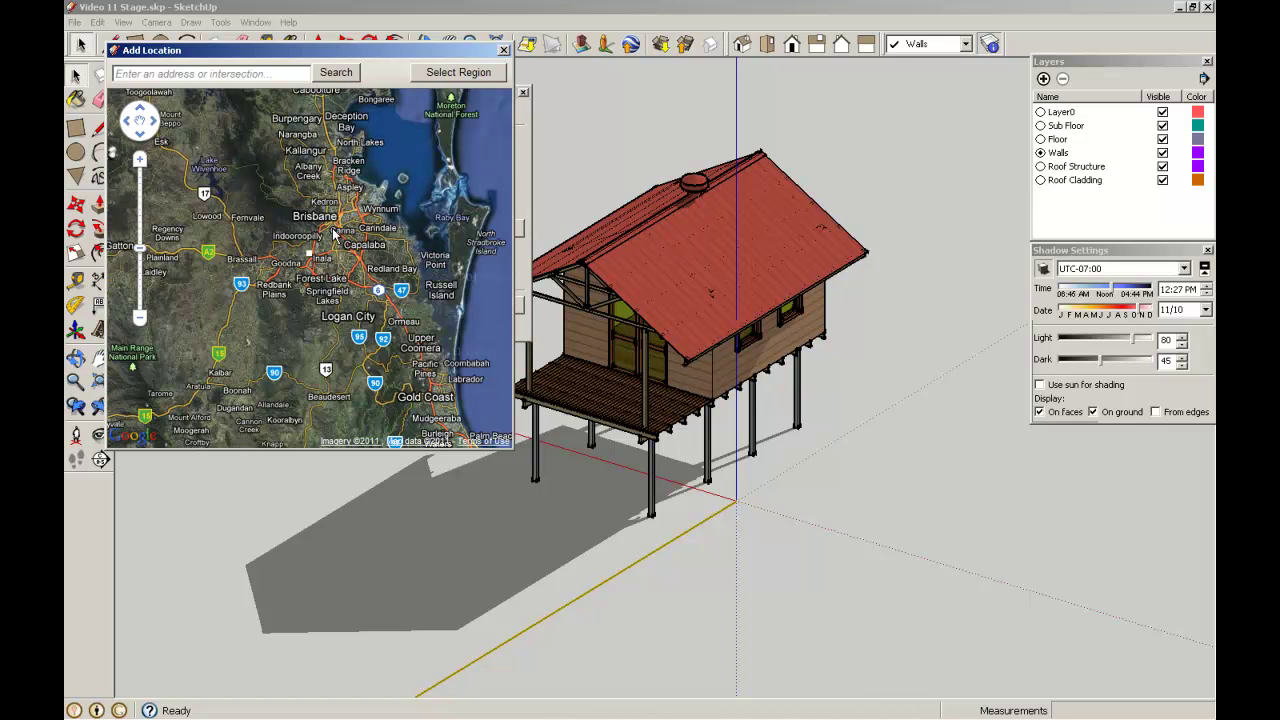
scroll(335, 233, down, 1)
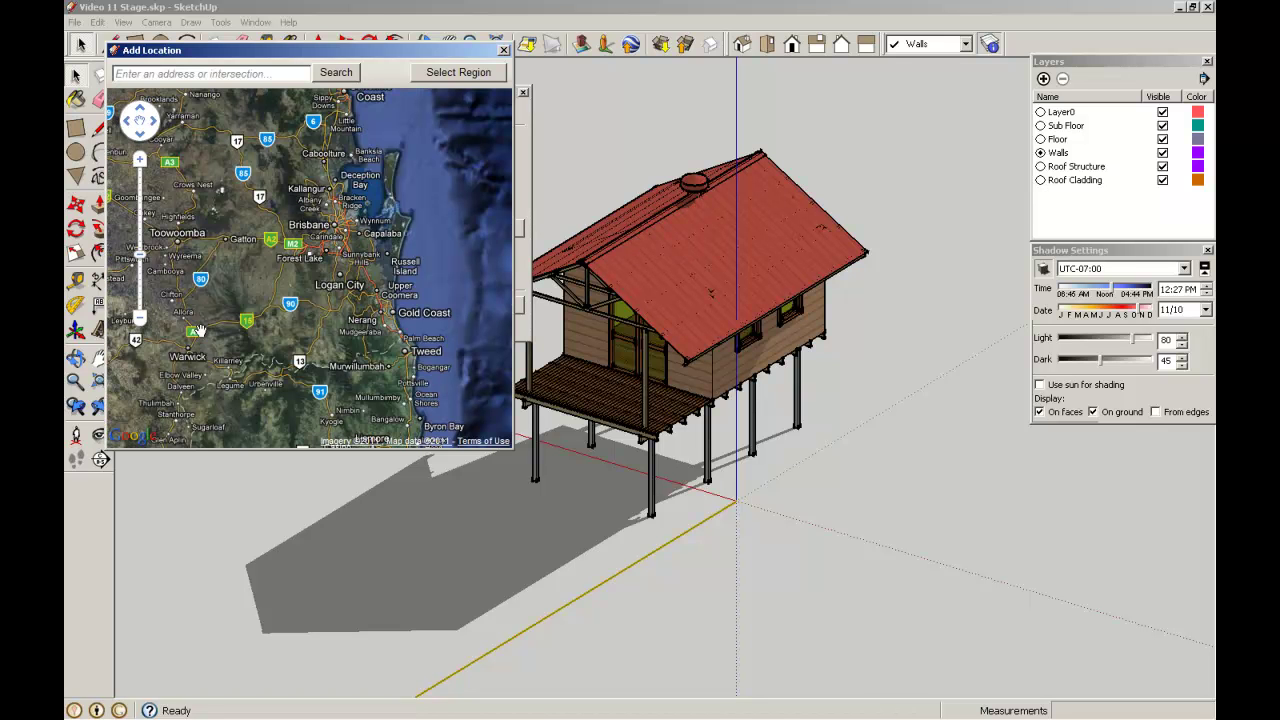
scroll(332, 248, up, 2)
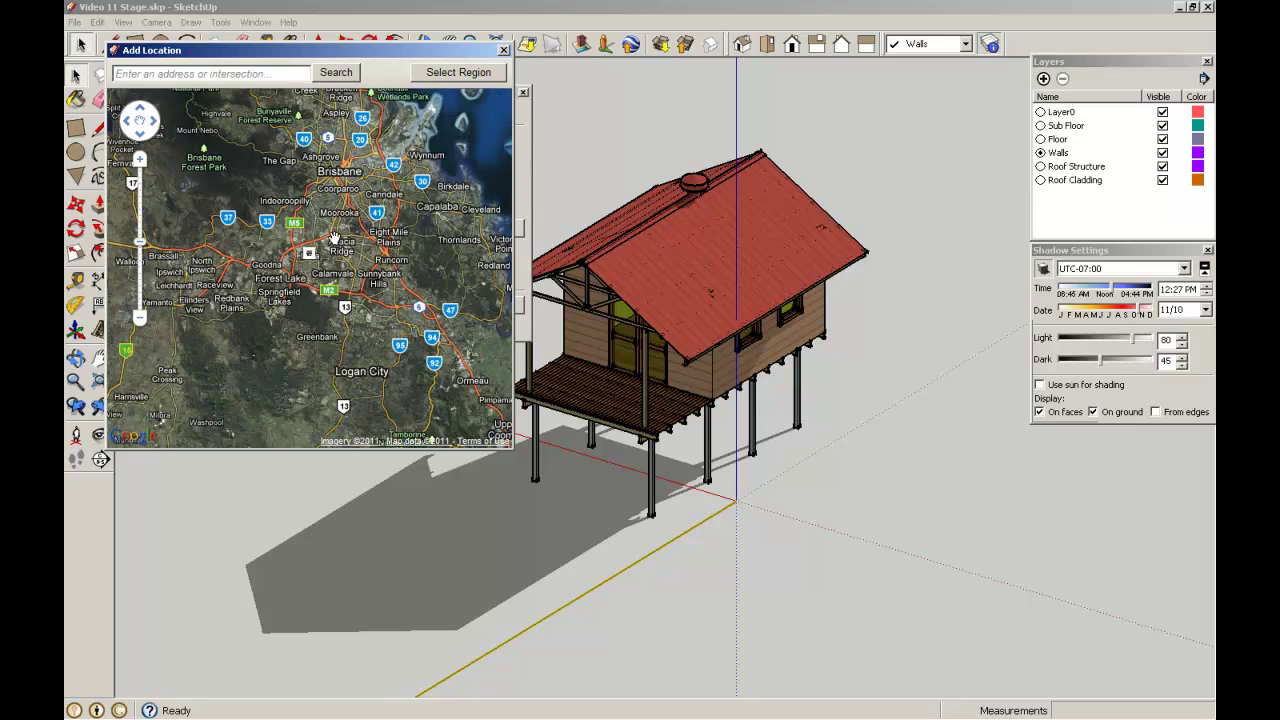
scroll(340, 233, up, 2)
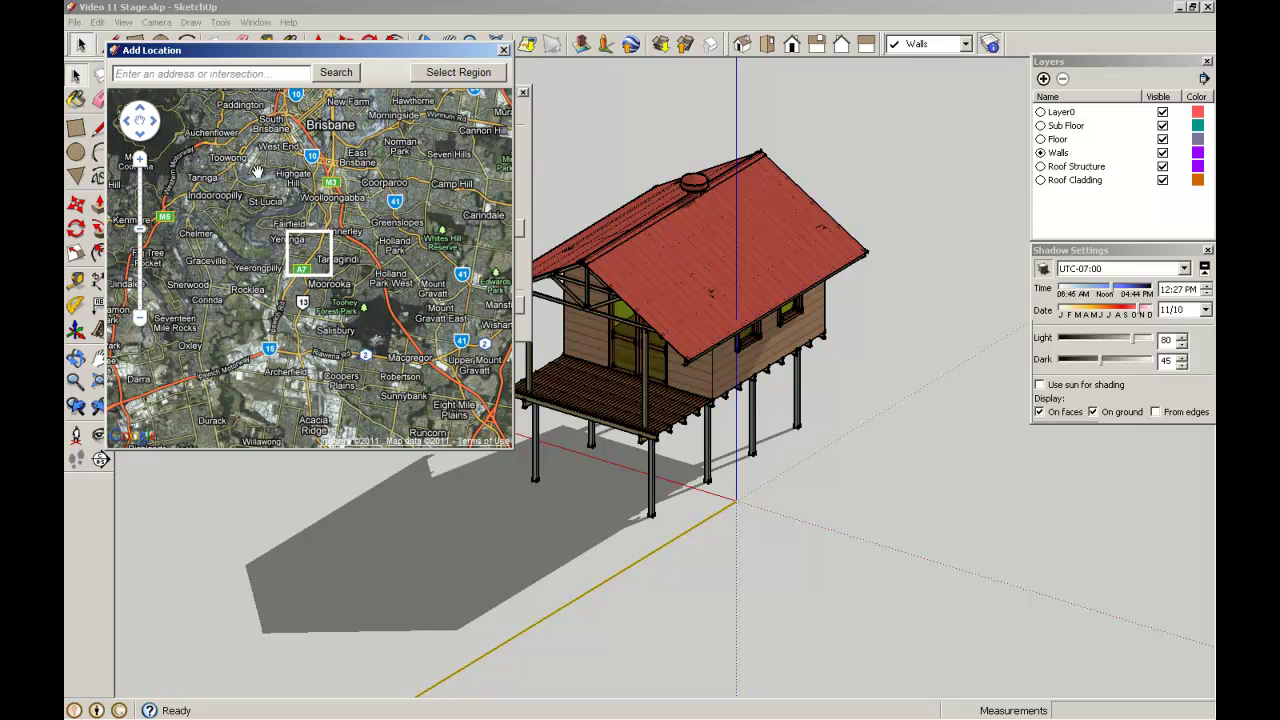
scroll(286, 146, up, 3)
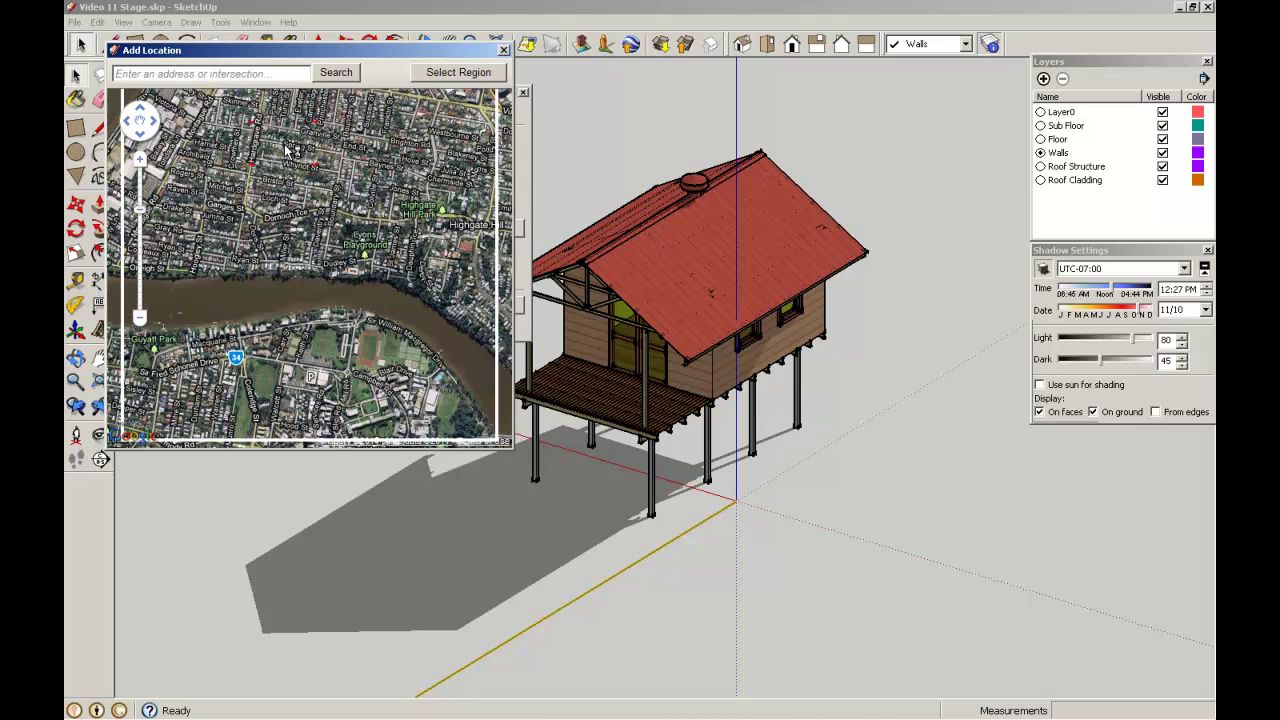
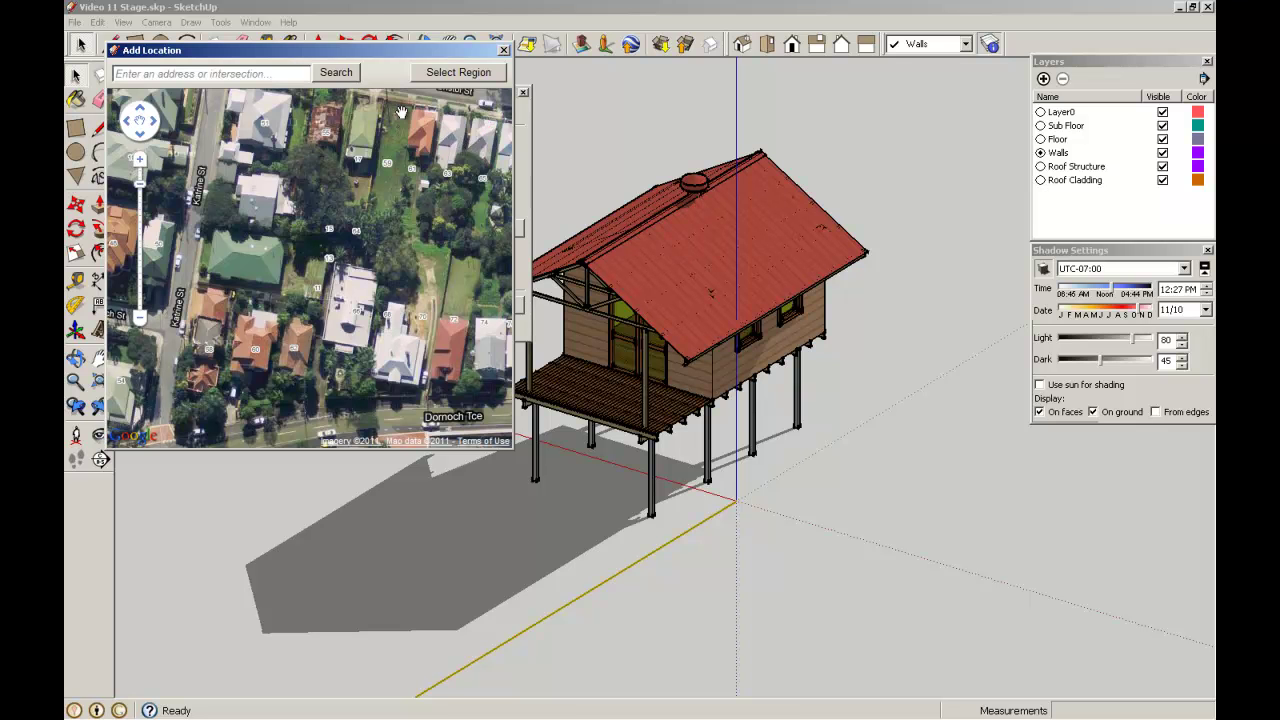
drag(405, 115, 317, 265)
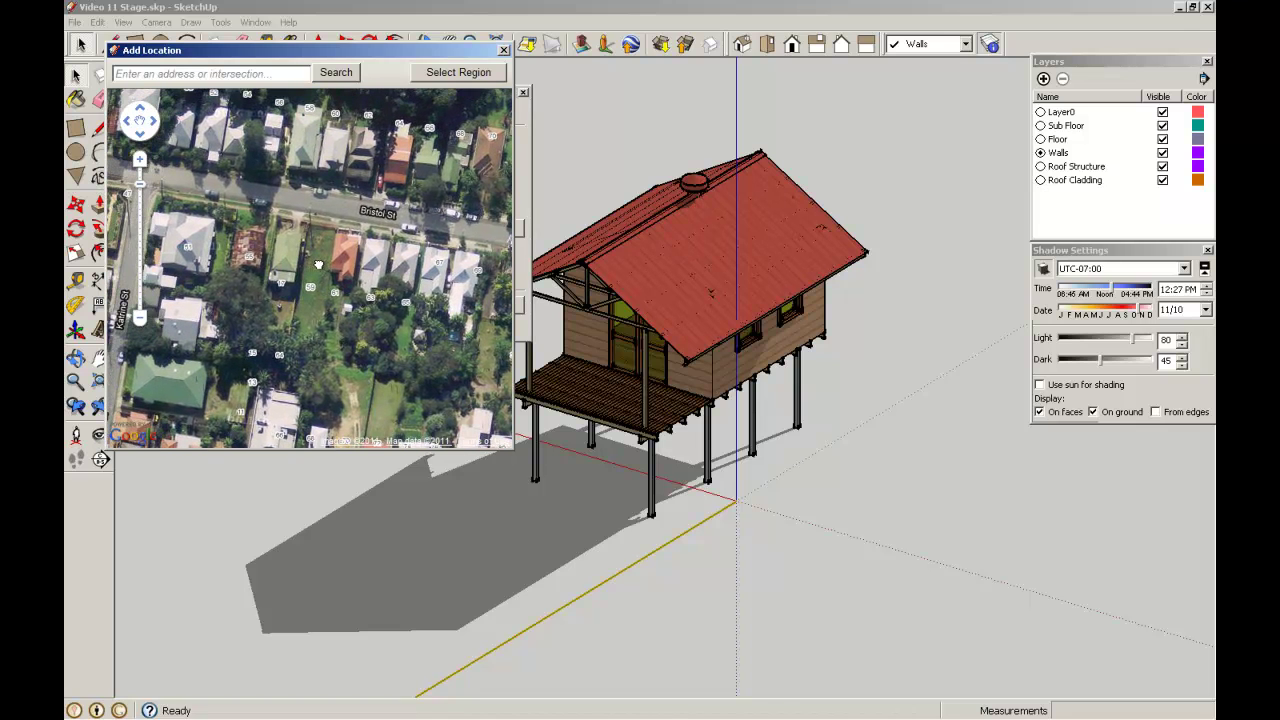
Crop the map region around the vacant lot, grab its imagery into the model and close the model information
click(447, 80)
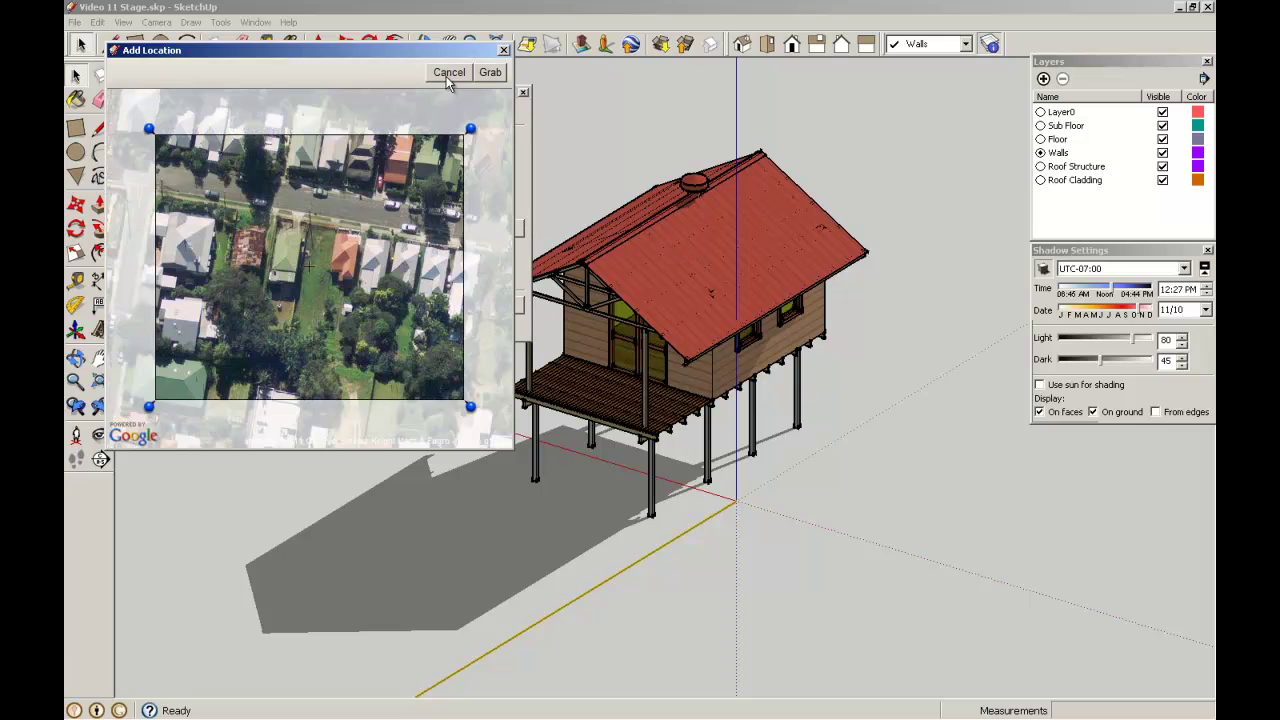
drag(150, 130, 171, 133)
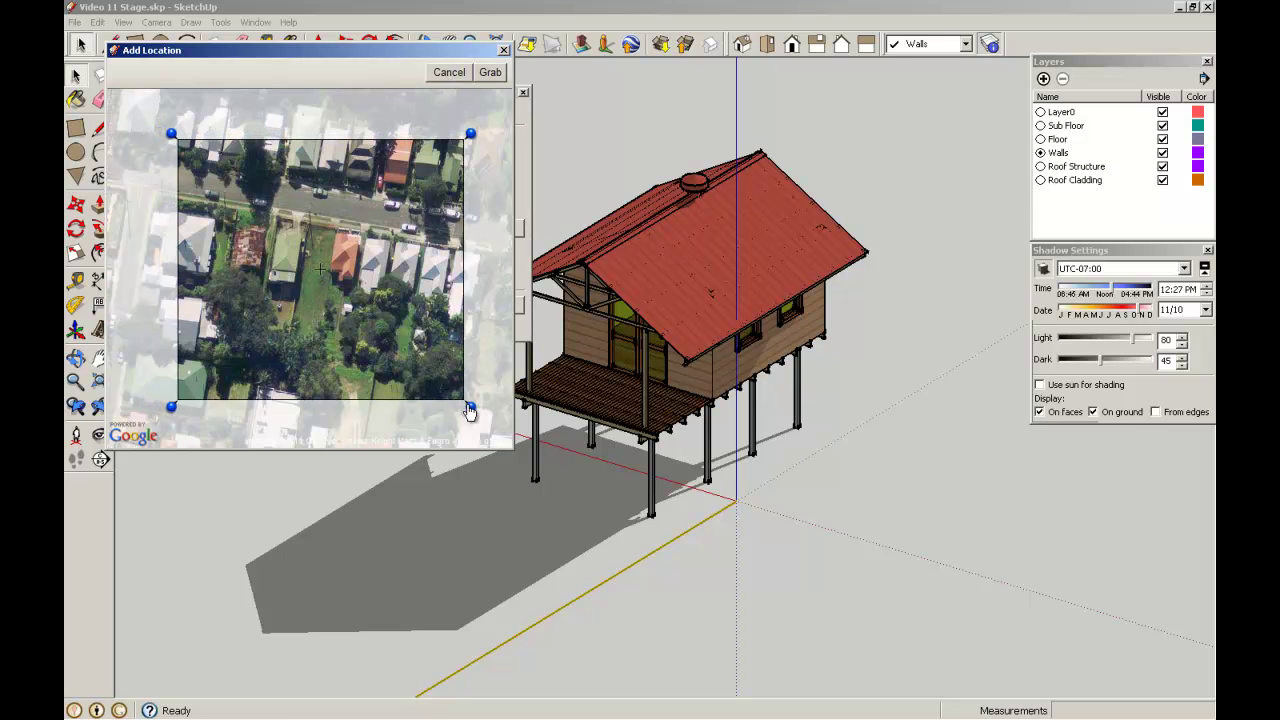
drag(470, 407, 441, 407)
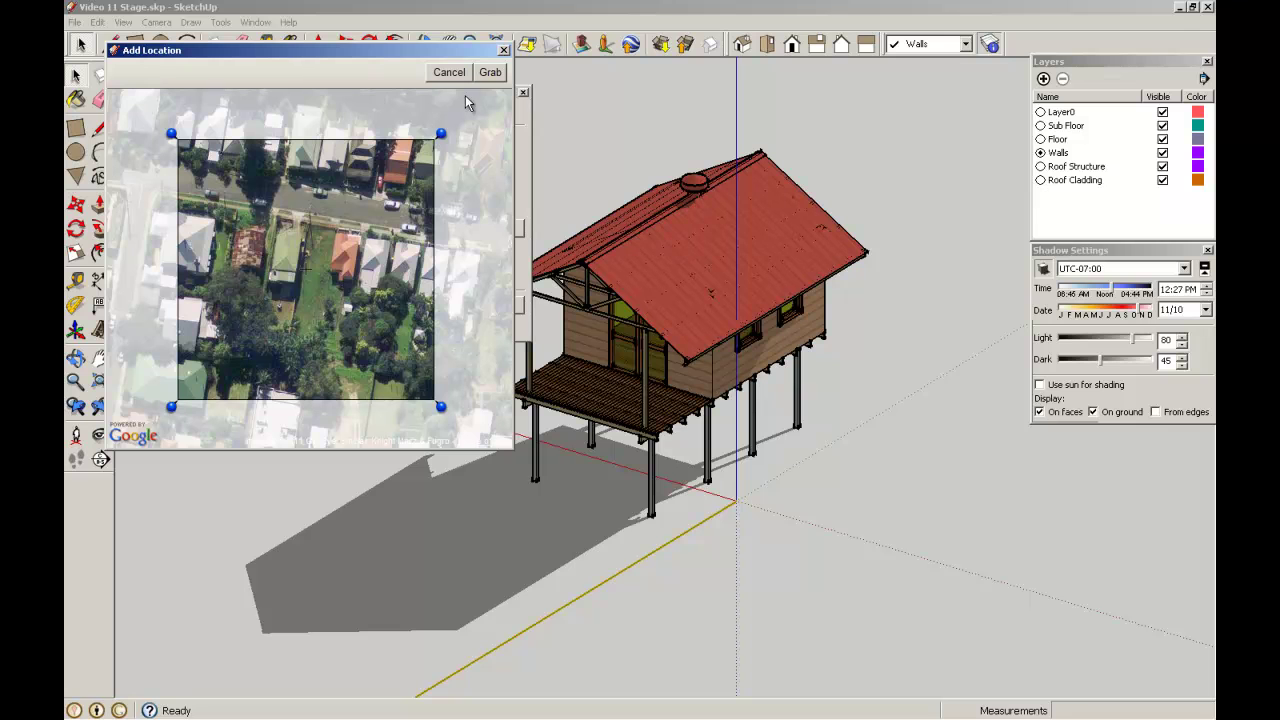
click(496, 78)
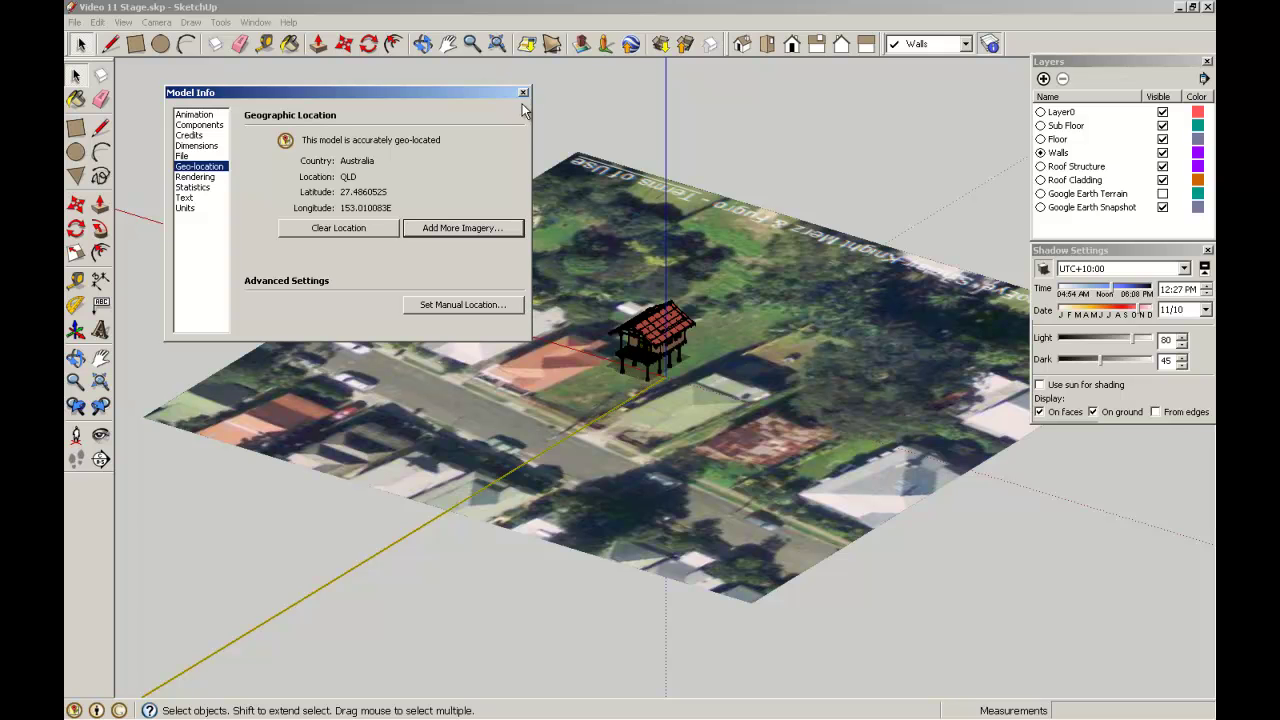
click(523, 93)
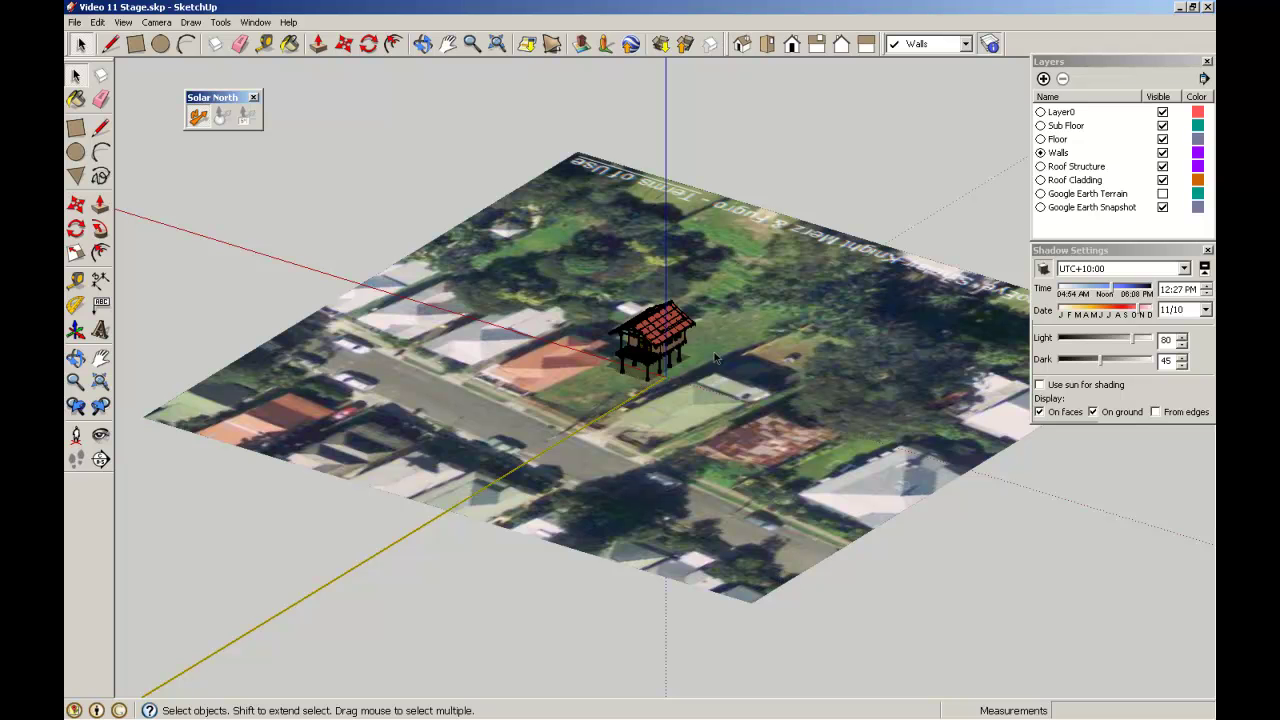
Set the sun to 08:23 AM on 9/17 to cast morning shadows from the house across the site
scroll(706, 331, up, 3)
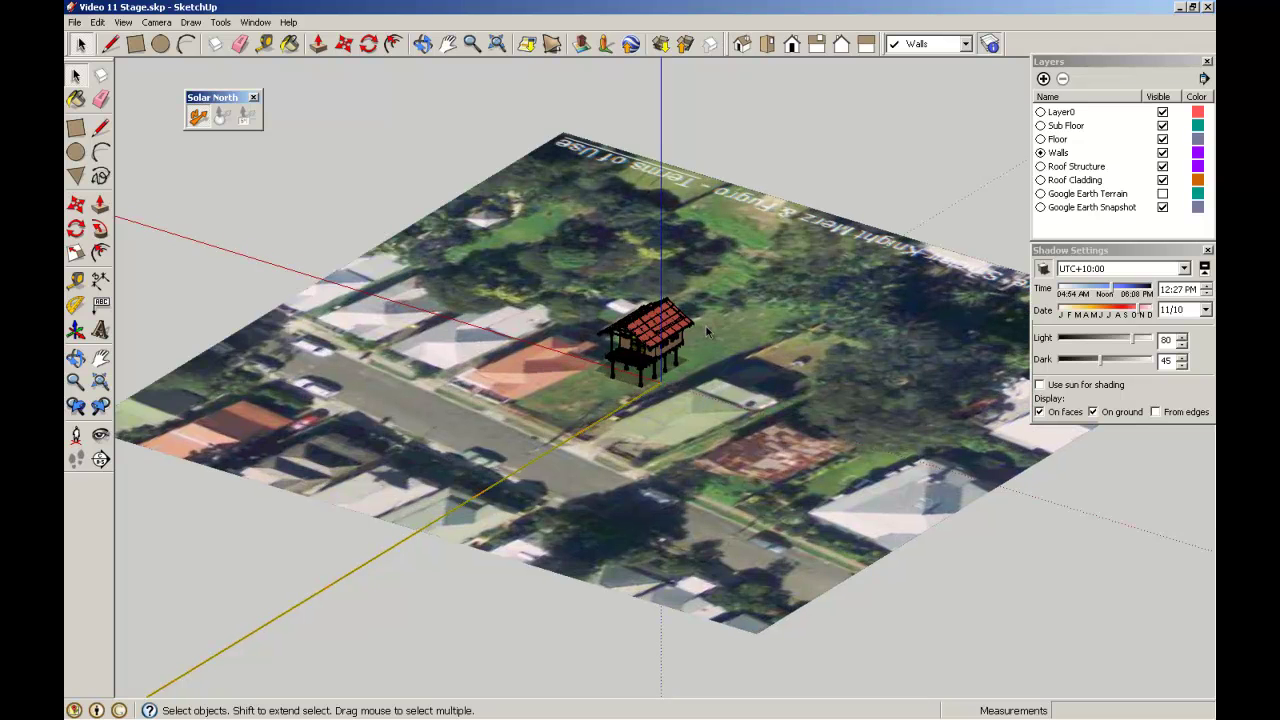
scroll(668, 383, up, 5)
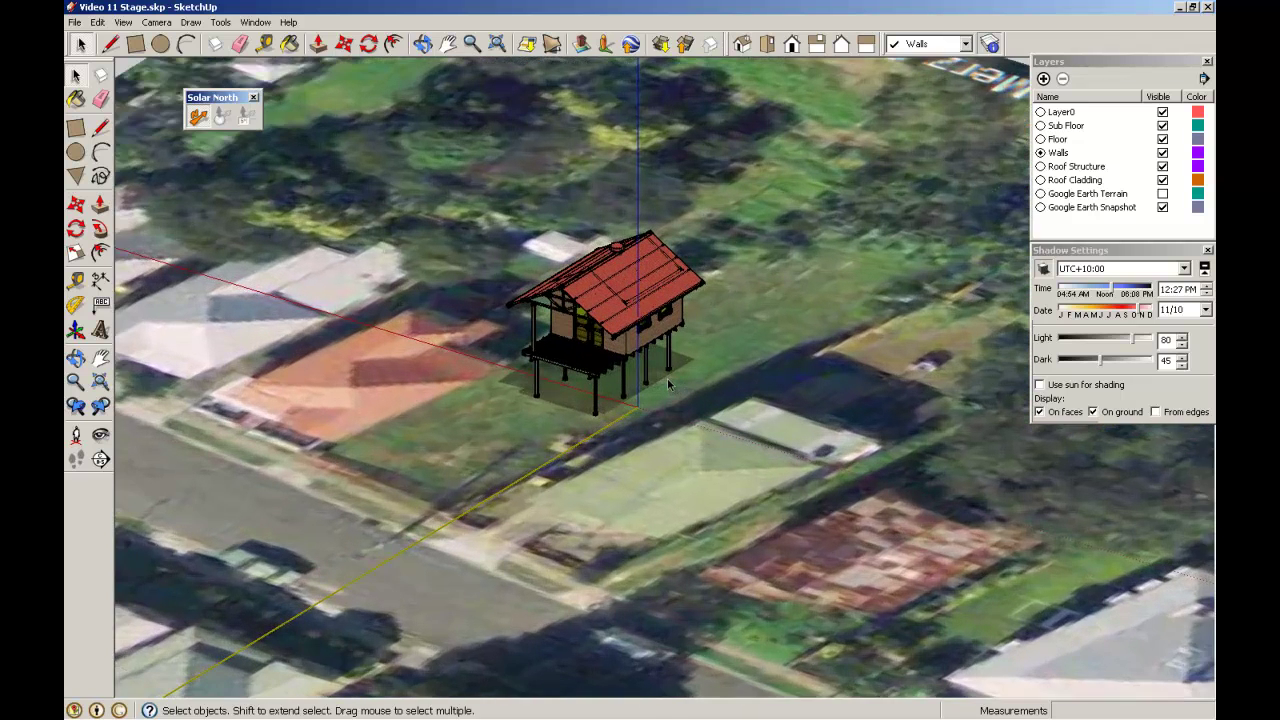
scroll(668, 383, up, 2)
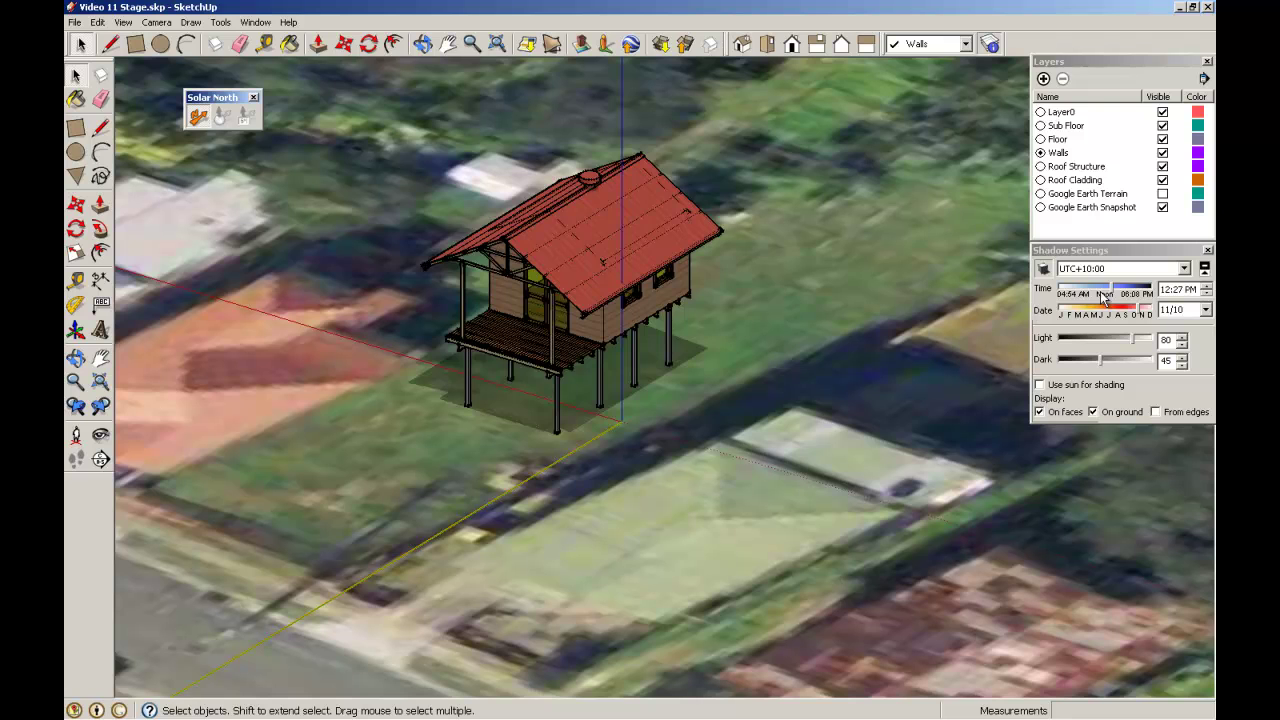
mouse_move(1113, 292)
mouse_down()
mouse_move(1081, 291)
mouse_move(1128, 312)
mouse_up()
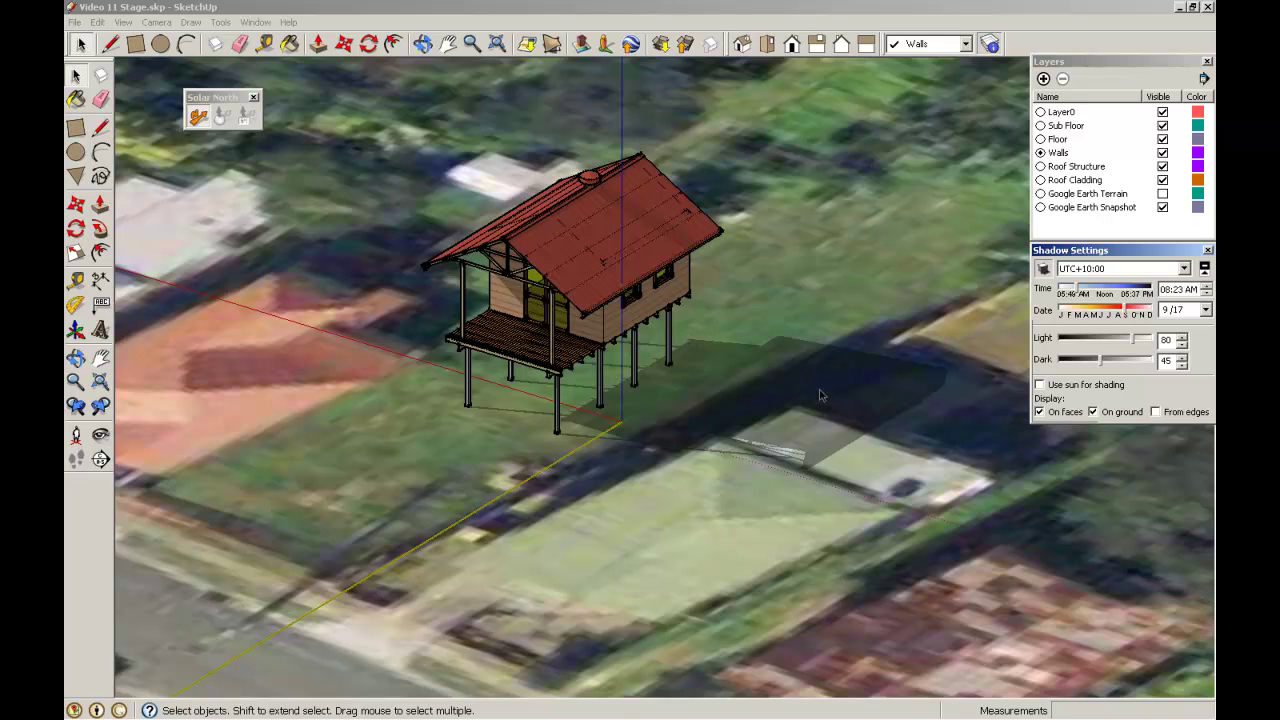
click(1097, 410)
Select the aerial snapshot and examine how flat it is beneath the house in front, isometric and street-side views
click(349, 314)
scroll(349, 314, down, 5)
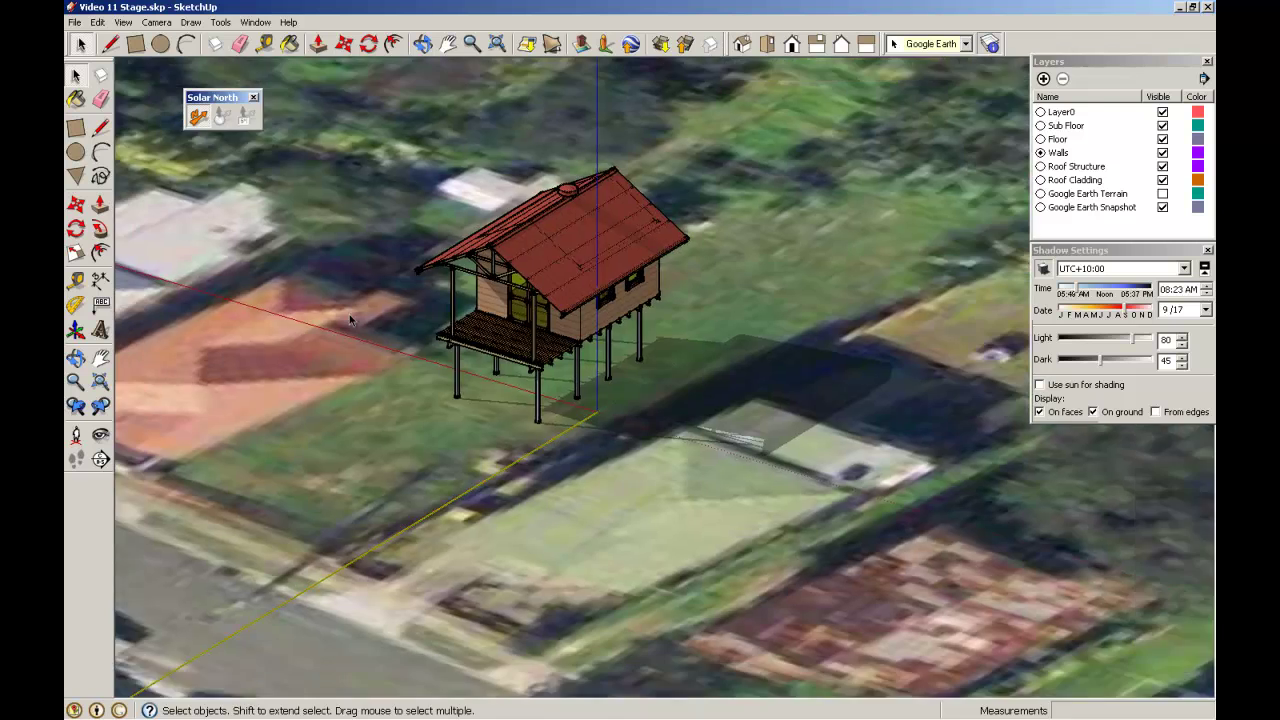
scroll(349, 316, down, 2)
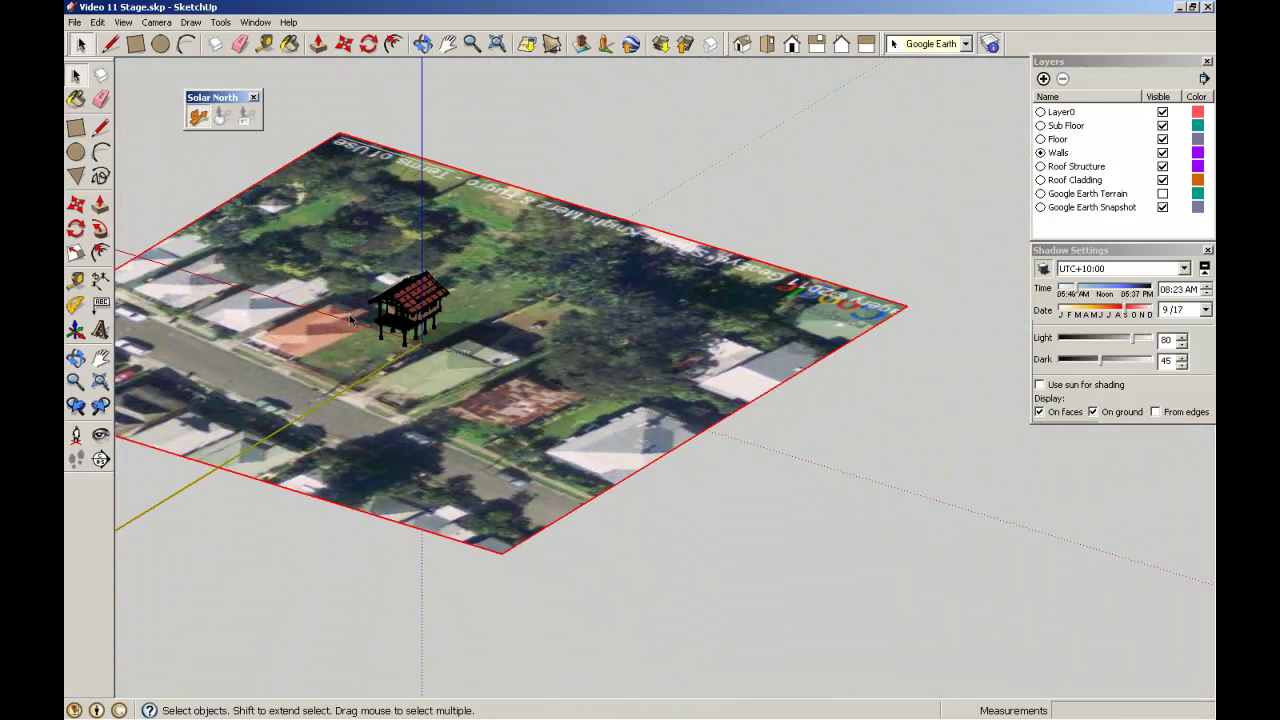
click(791, 45)
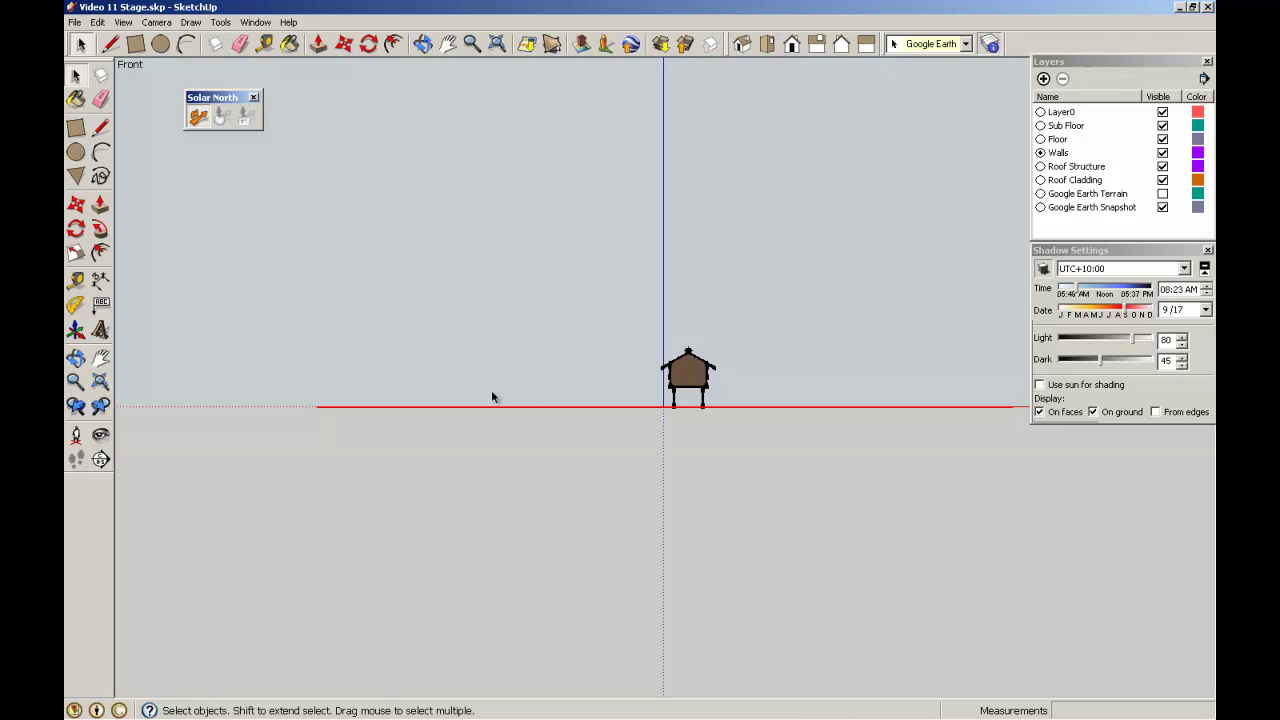
click(747, 45)
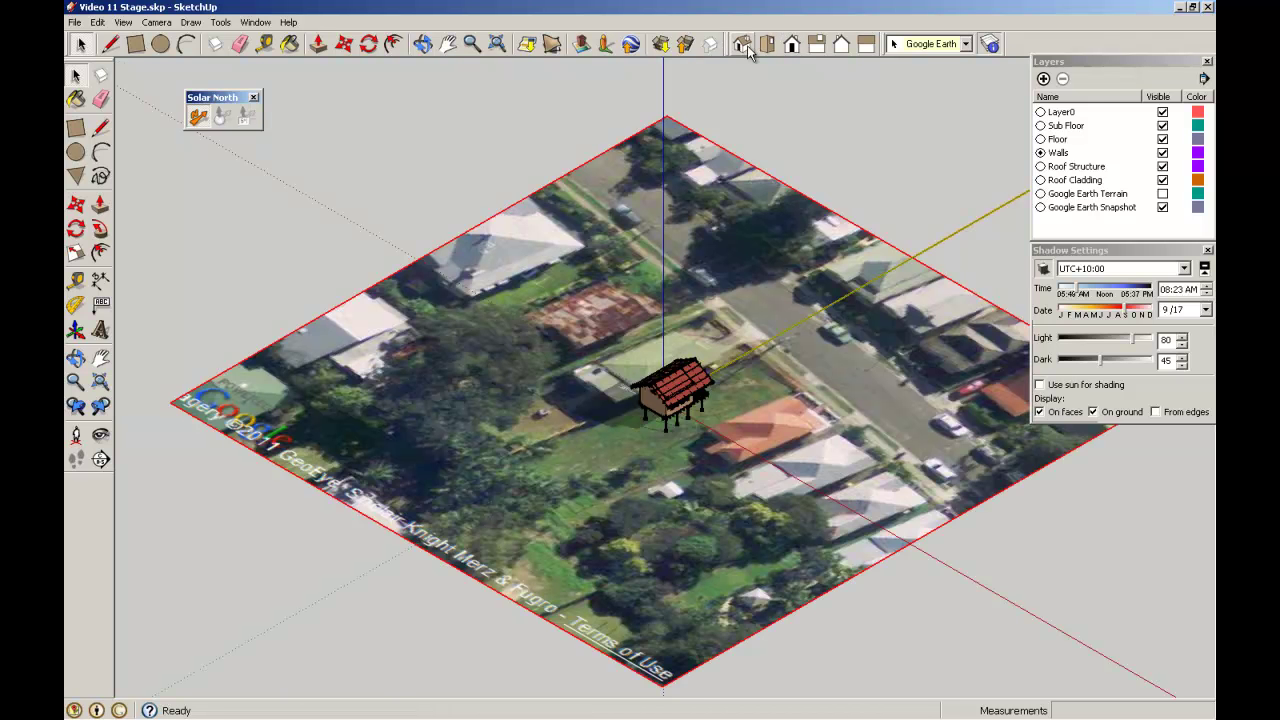
middle_drag(755, 352, 163, 449)
scroll(899, 363, up, 2)
scroll(899, 363, up, 2)
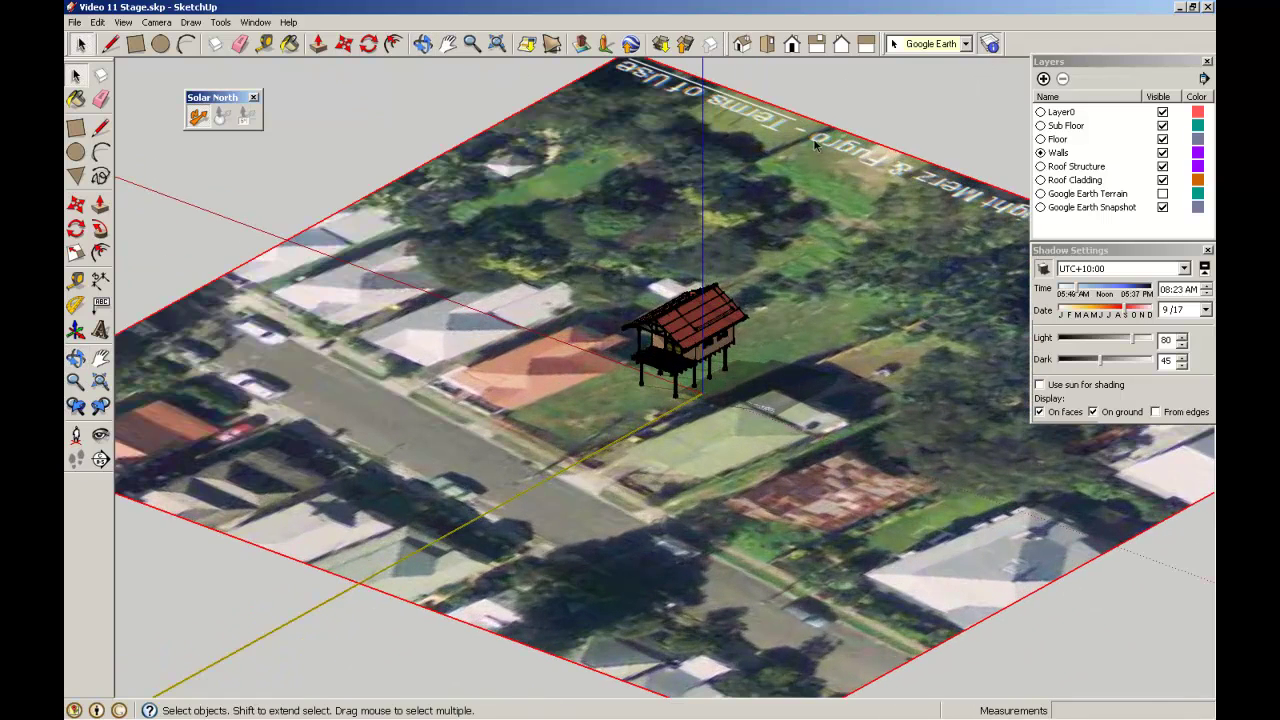
Switch the site imagery to 3D terrain and examine how the house posts meet the sloping ground
click(554, 44)
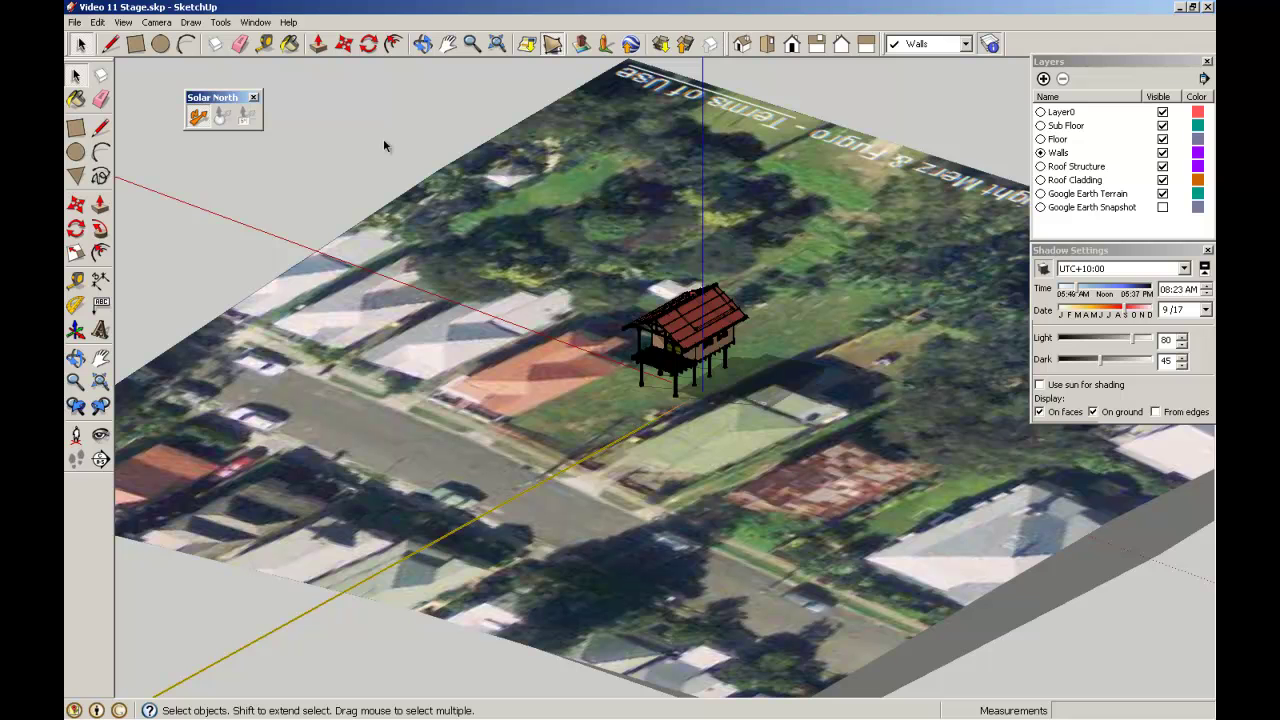
click(791, 47)
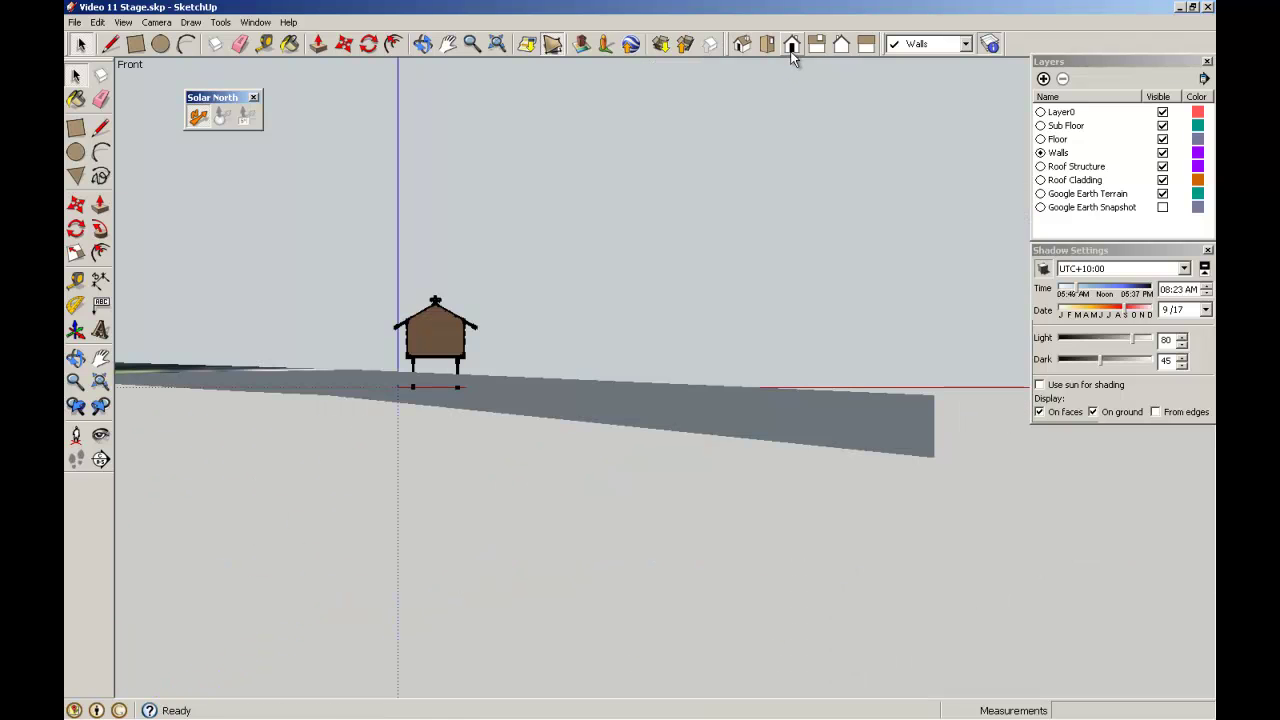
middle_drag(904, 323, 300, 347)
middle_drag(732, 370, 572, 381)
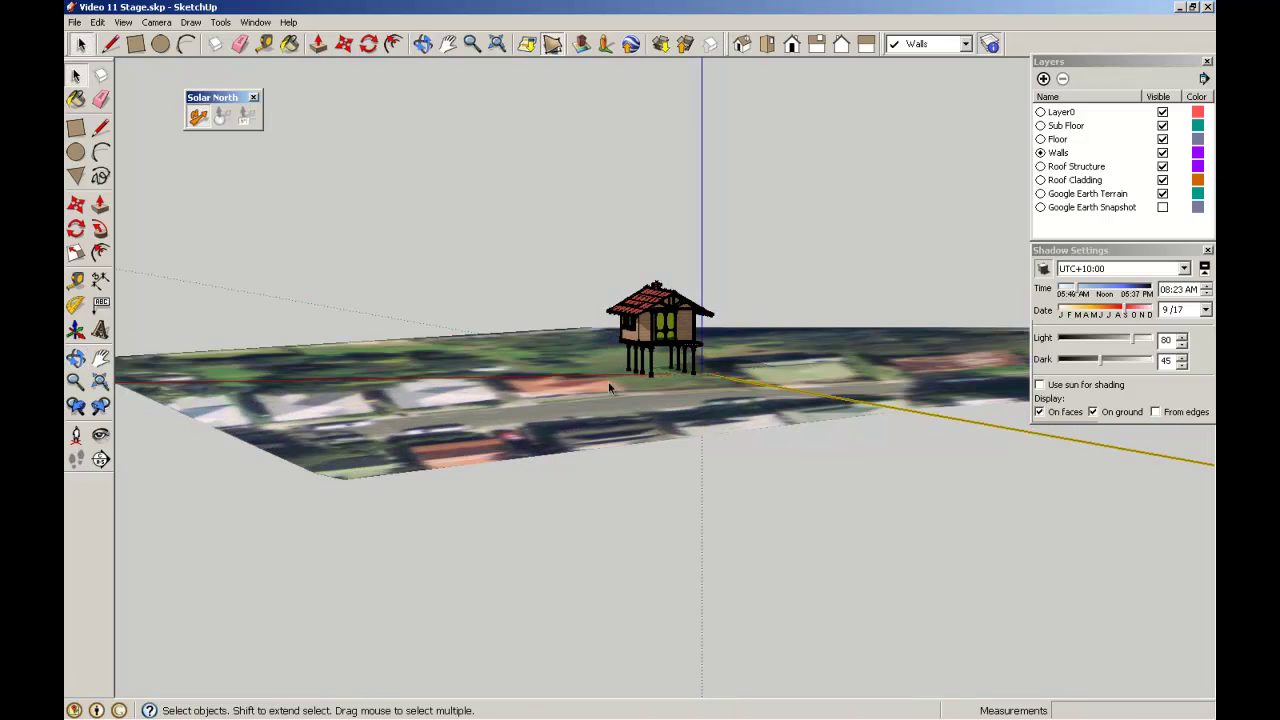
scroll(740, 375, up, 5)
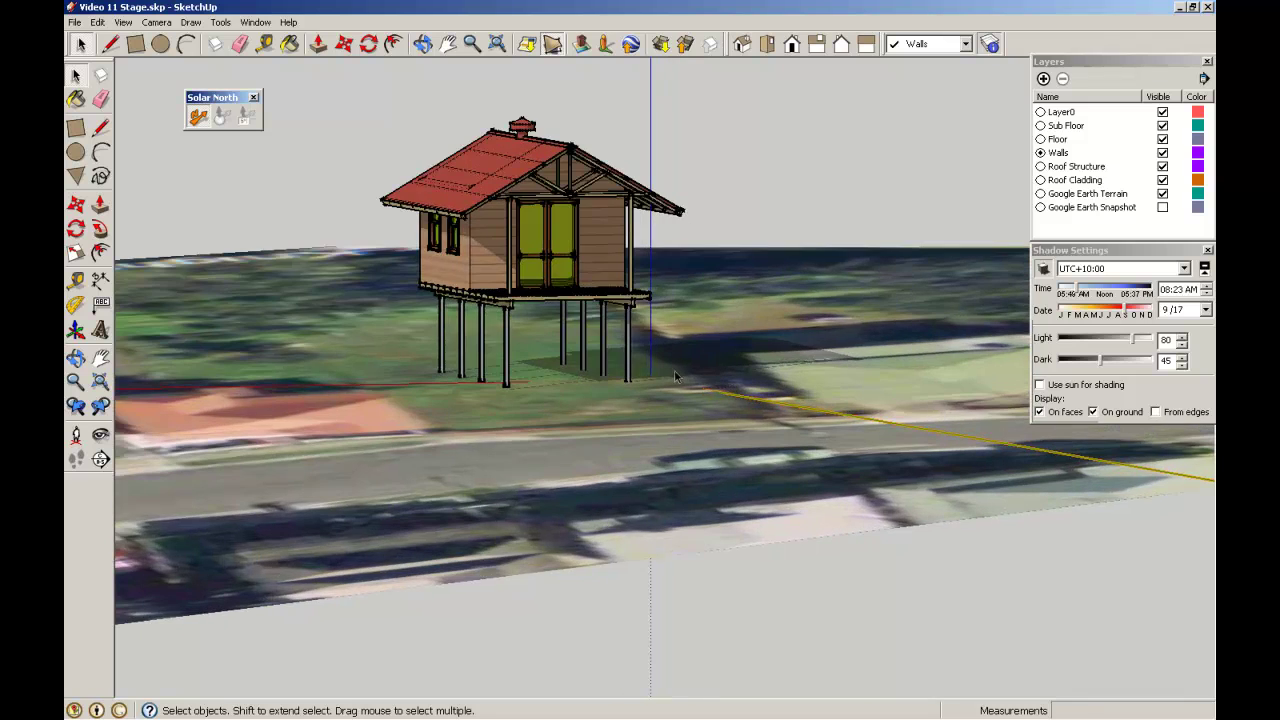
scroll(551, 326, up, 4)
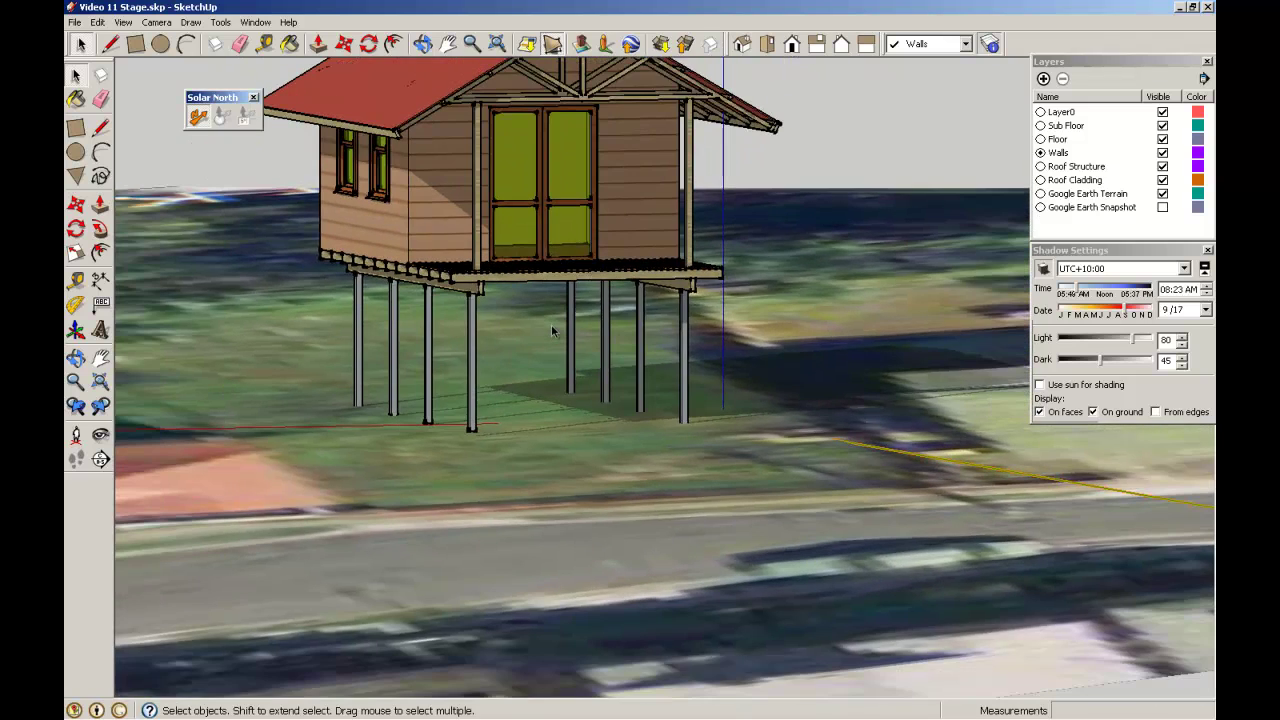
middle_drag(551, 330, 576, 438)
scroll(576, 438, down, 5)
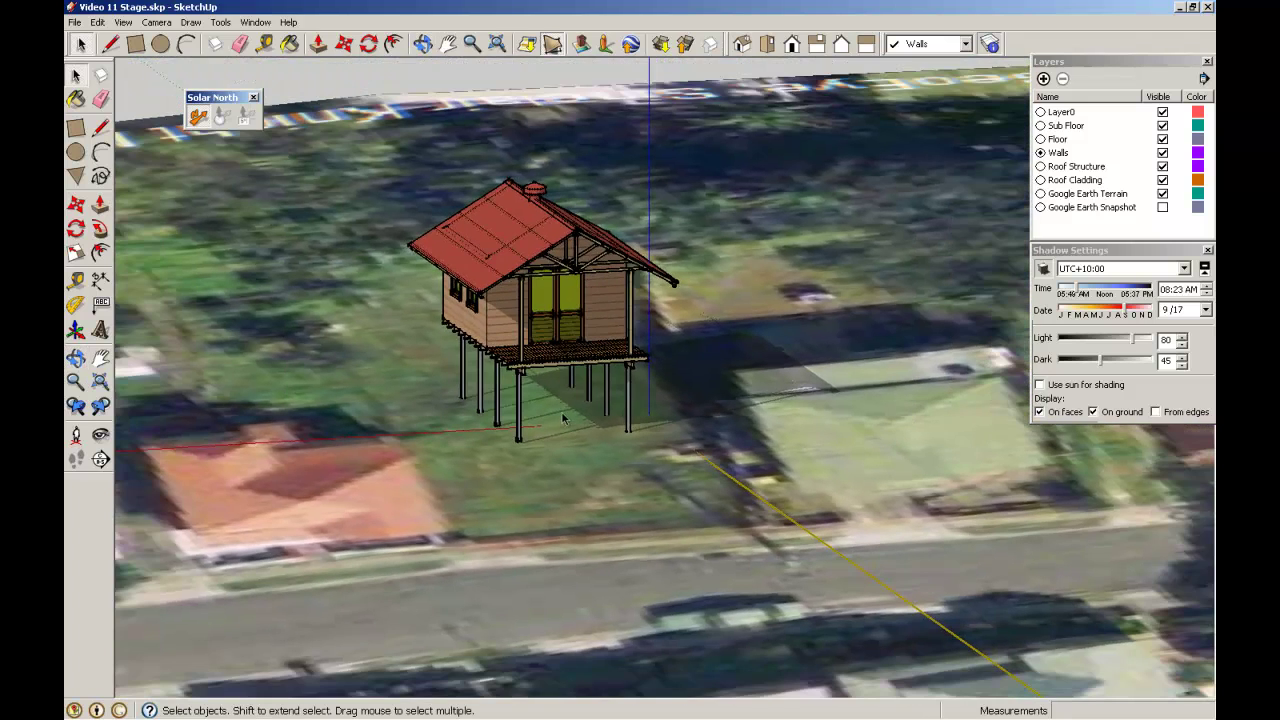
Hide the Google Earth Terrain layer, select the entire house and show the terrain layer again
click(1162, 194)
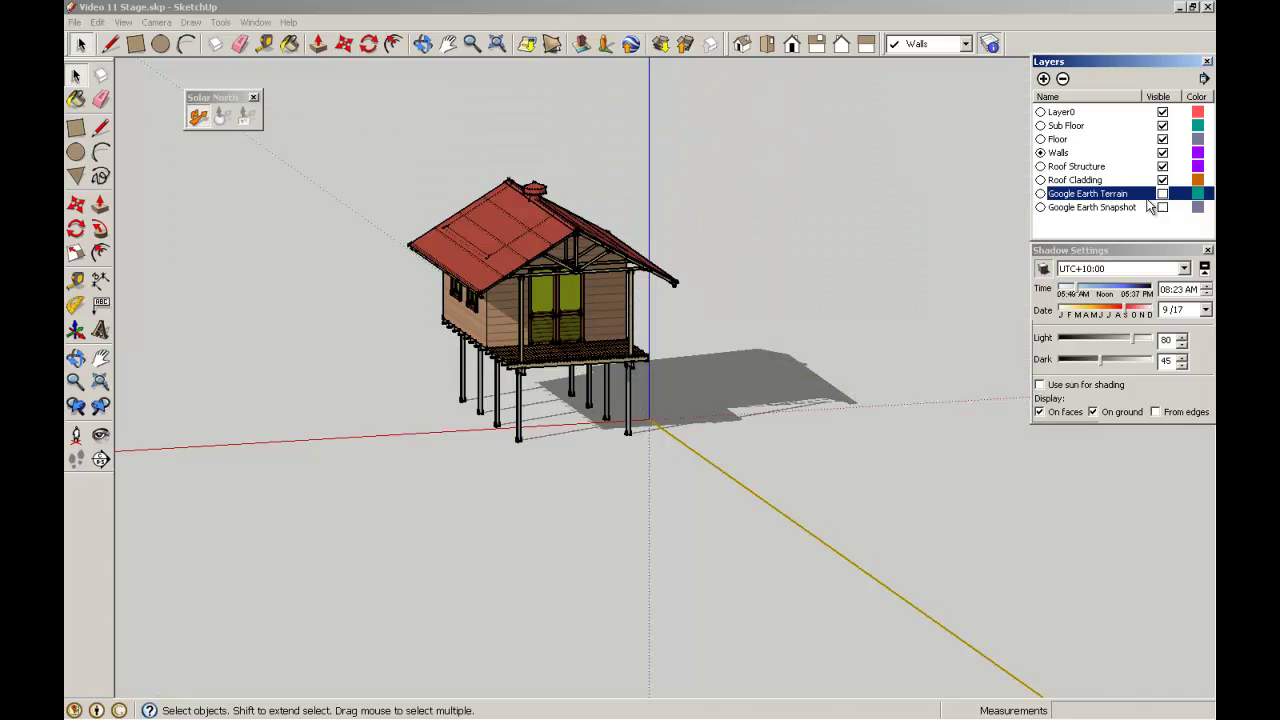
drag(386, 168, 727, 518)
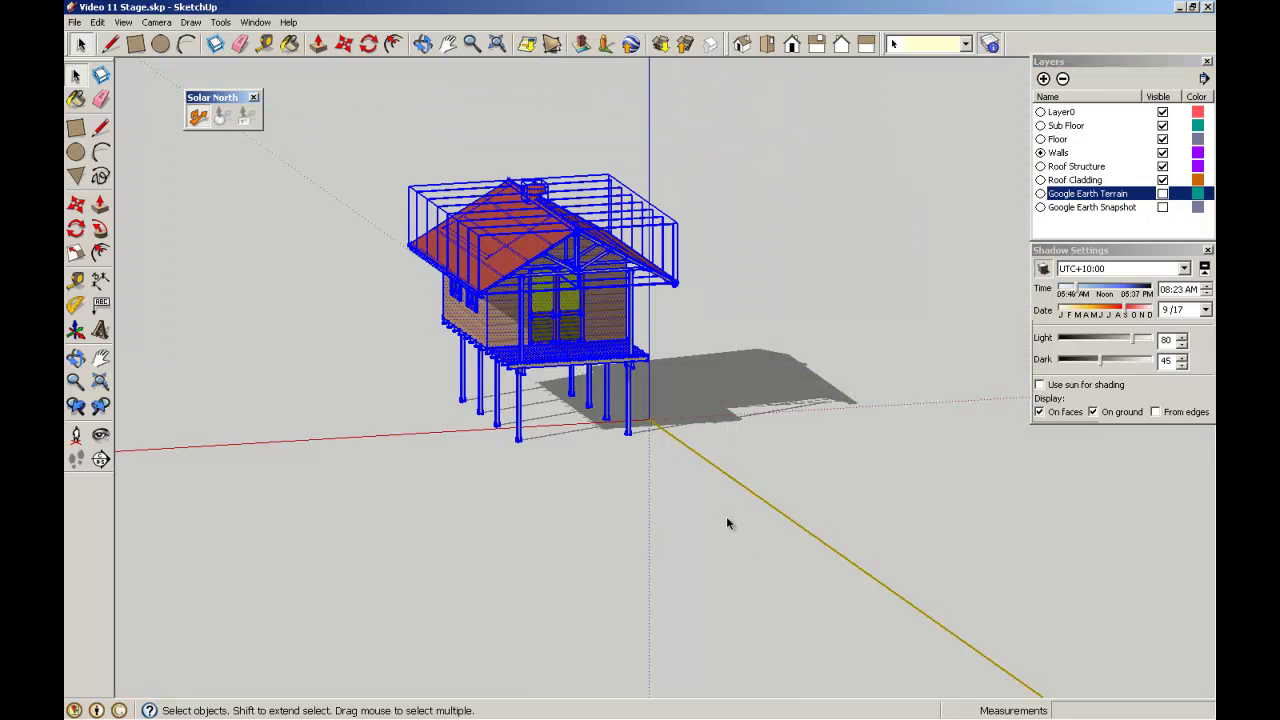
click(1162, 194)
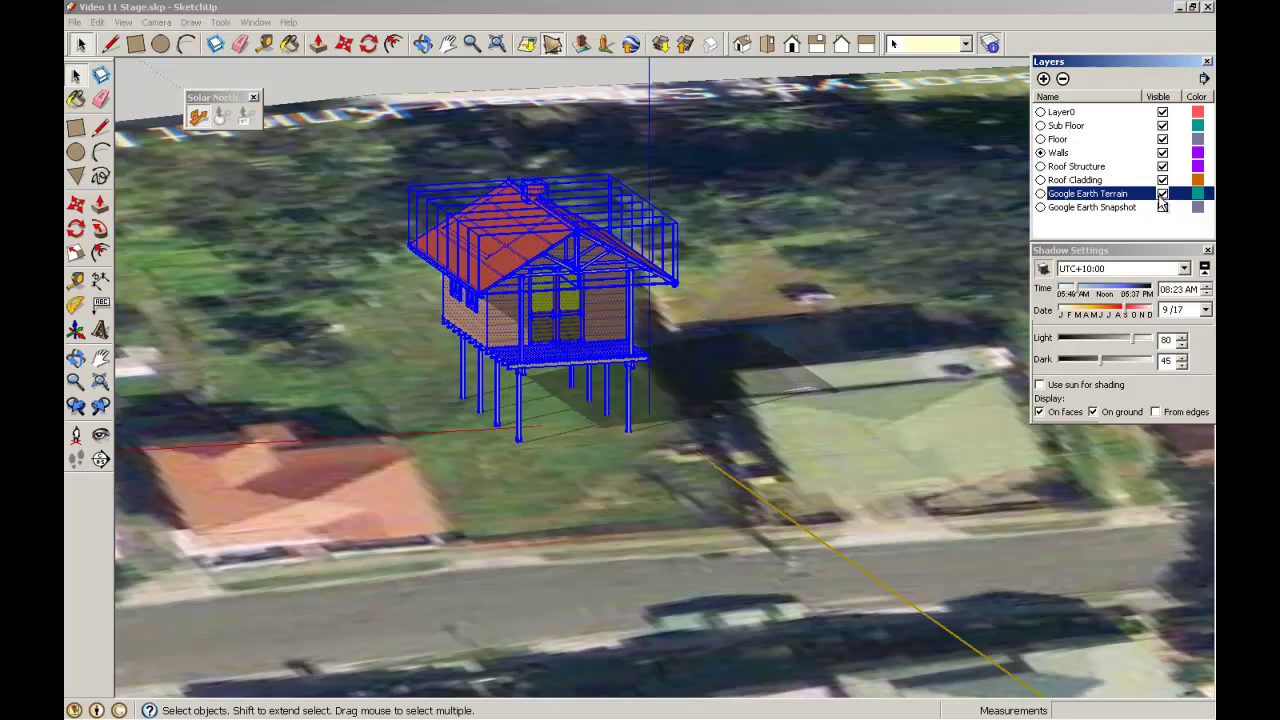
Move the selected house by 300 mm to bring its posts into the sloping terrain
click(76, 203)
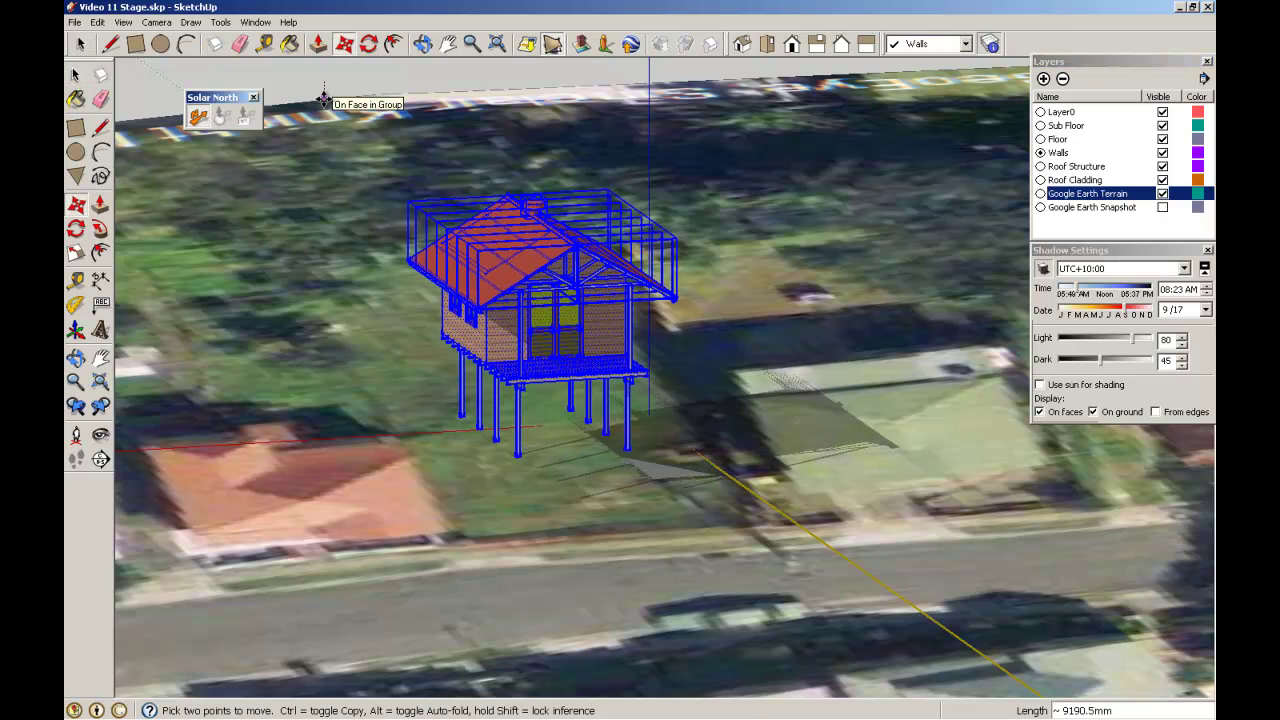
text(300)
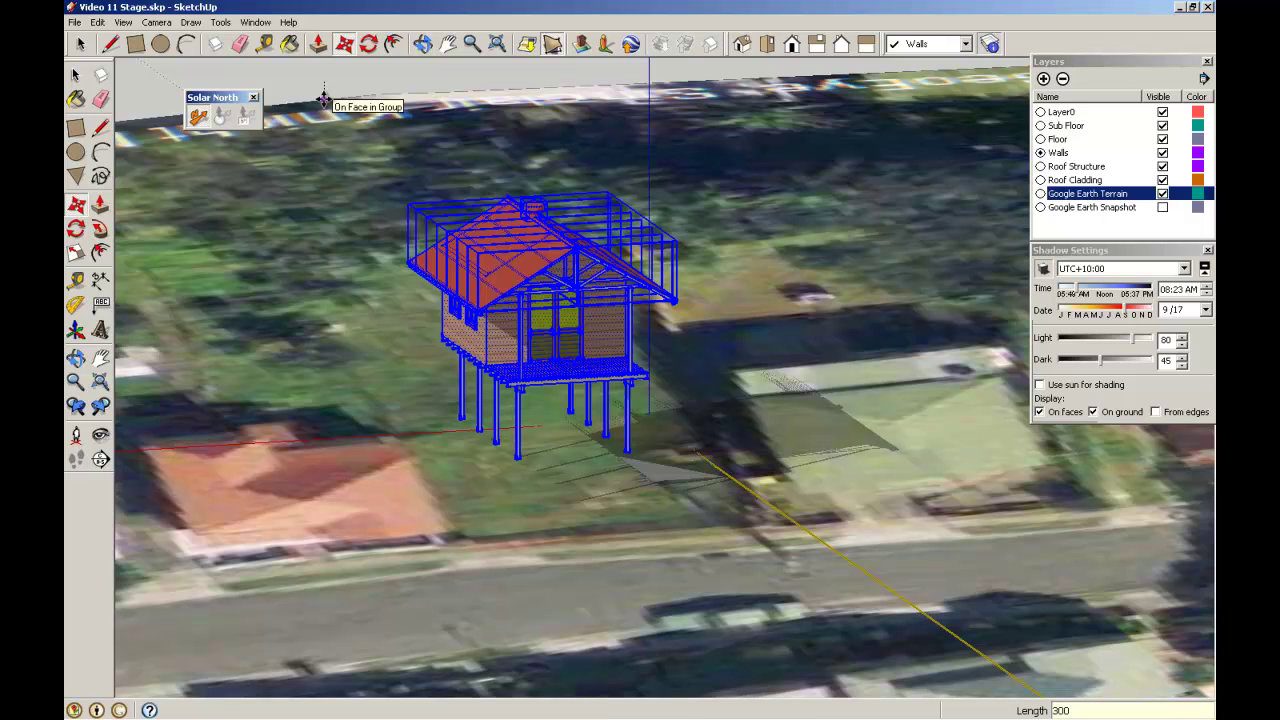
key(Return)
click(77, 78)
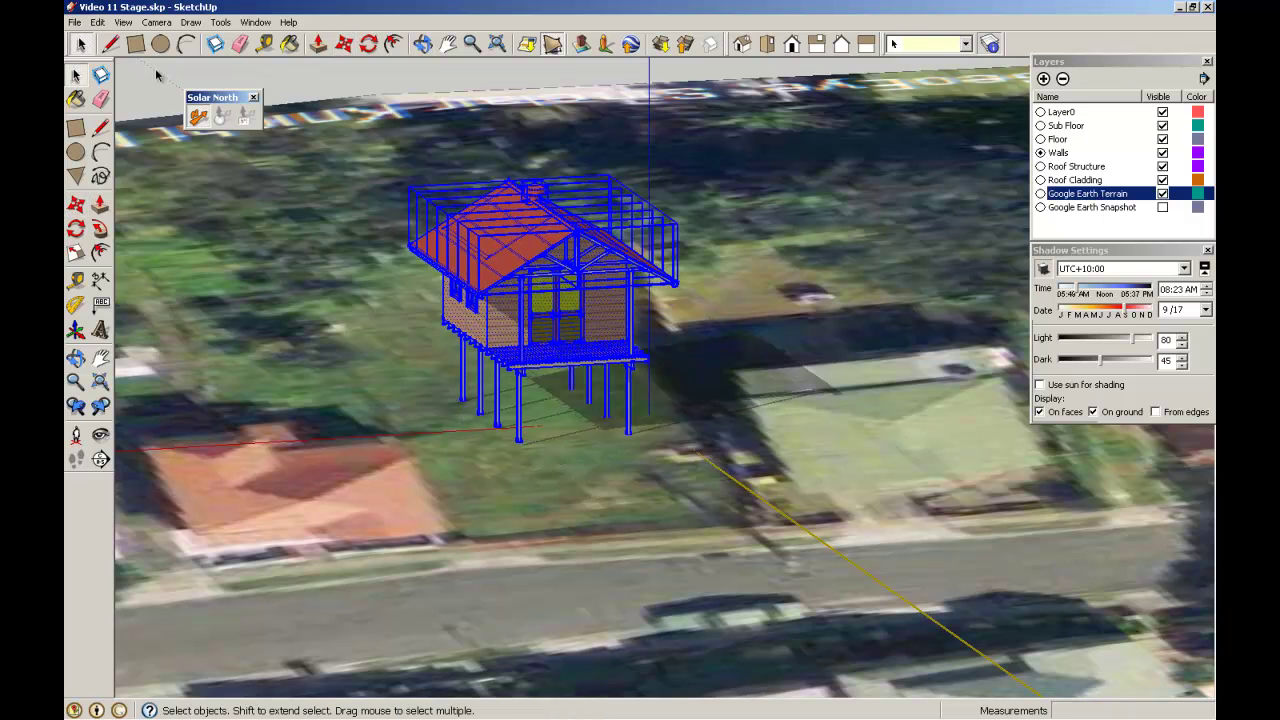
Reselect the entire house, move it 400 mm down along the blue axis into the terrain and clear the selection
click(260, 83)
middle_drag(626, 385, 605, 368)
drag(426, 122, 694, 460)
drag(375, 136, 698, 530)
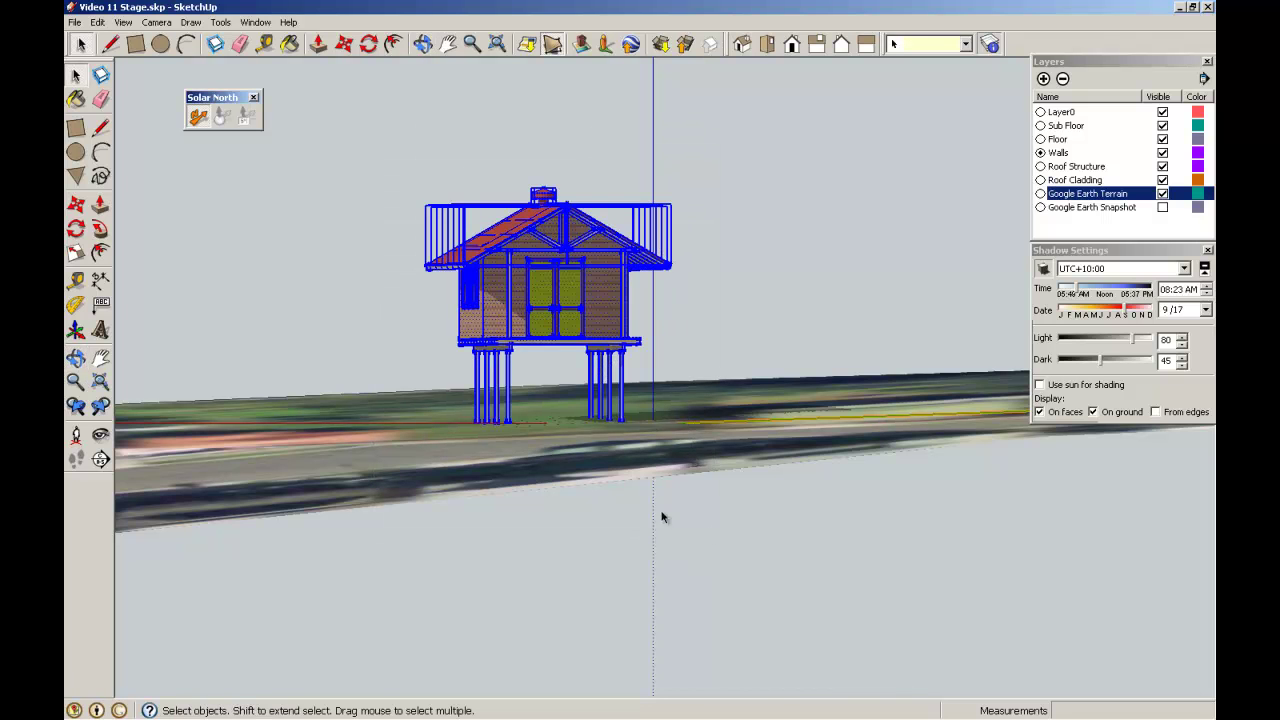
click(75, 204)
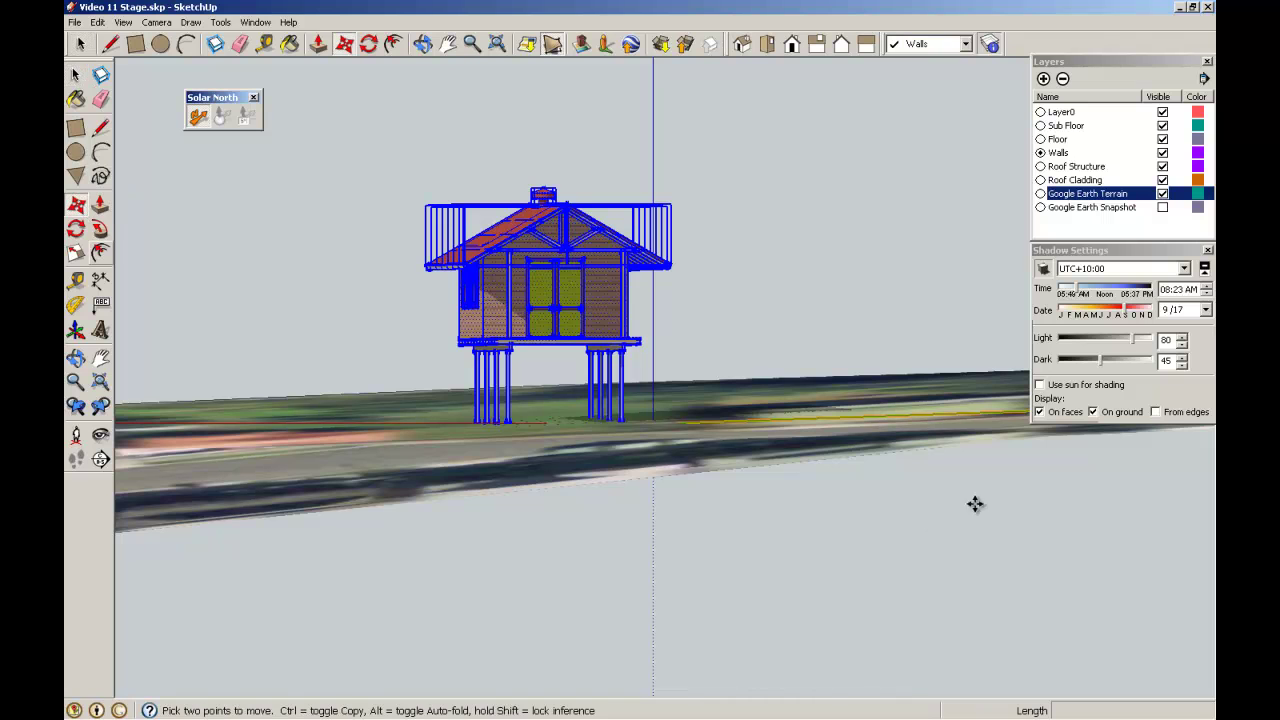
click(885, 495)
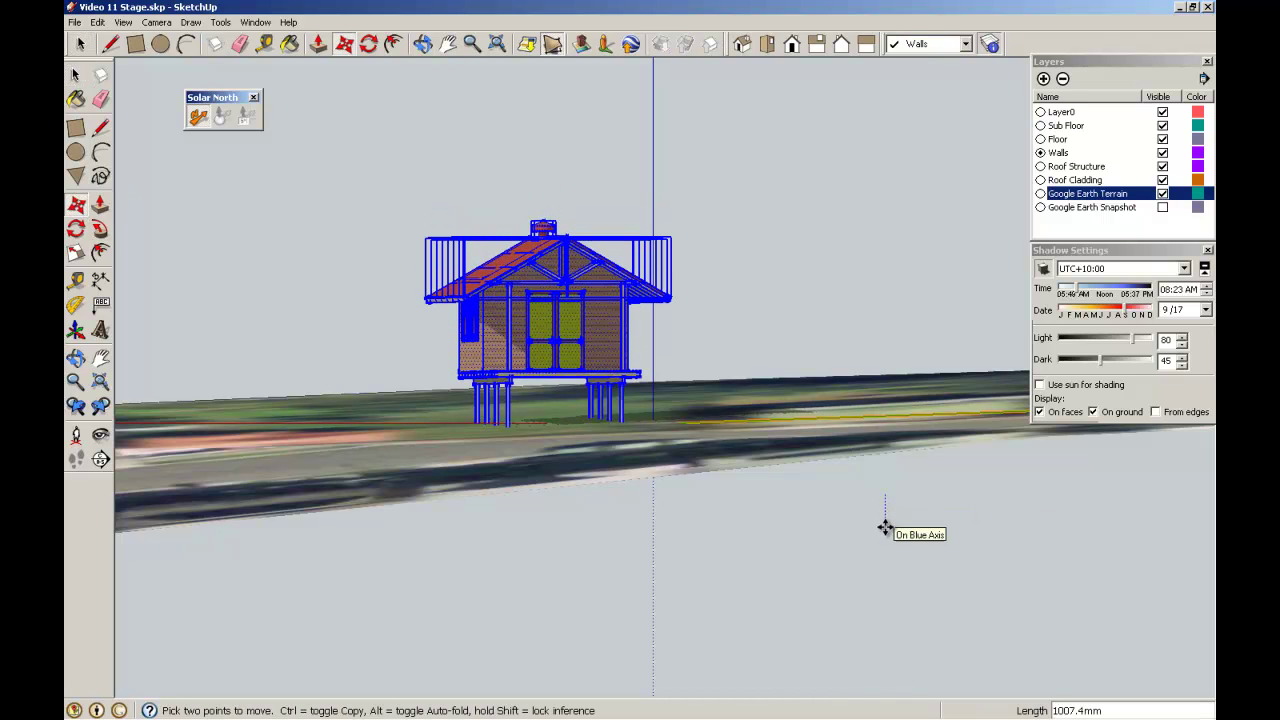
text(400)
key(Return)
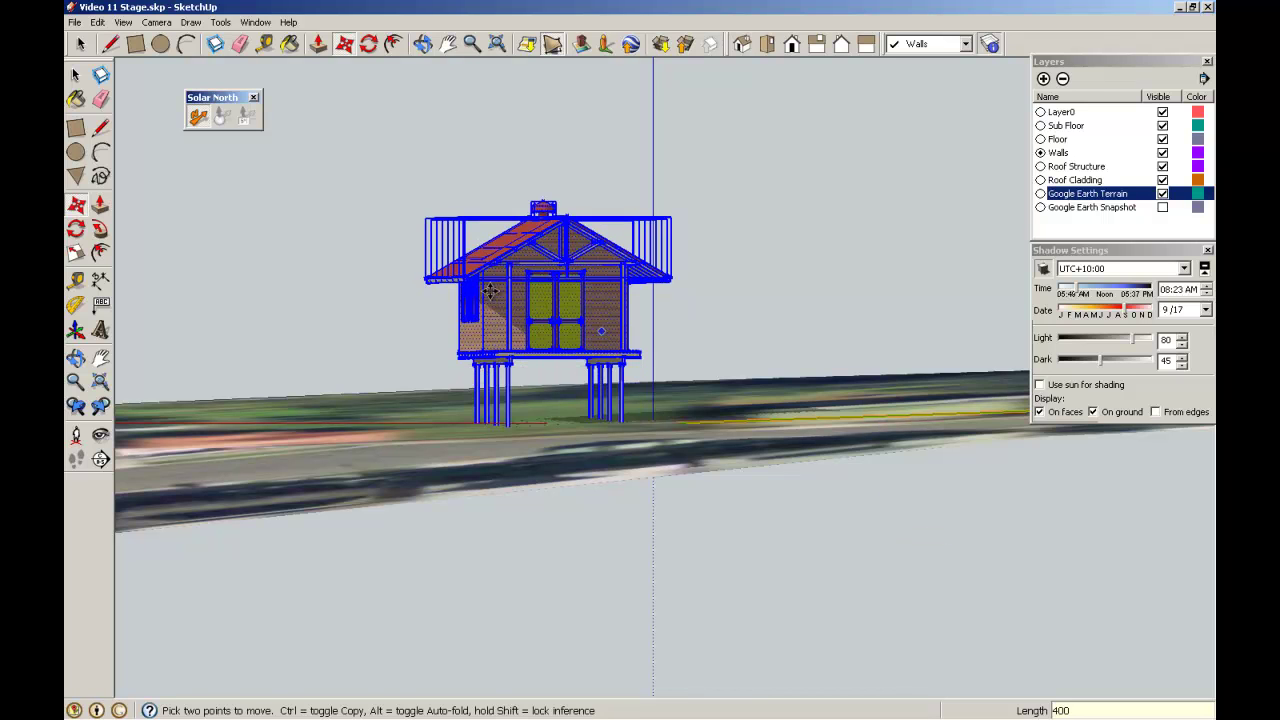
click(78, 76)
click(423, 234)
Set the shadow time to 09:21 AM, the date to 7/18 and the light level to 68
middle_drag(423, 234, 368, 345)
middle_drag(604, 425, 480, 440)
scroll(841, 462, down, 5)
middle_drag(844, 458, 724, 548)
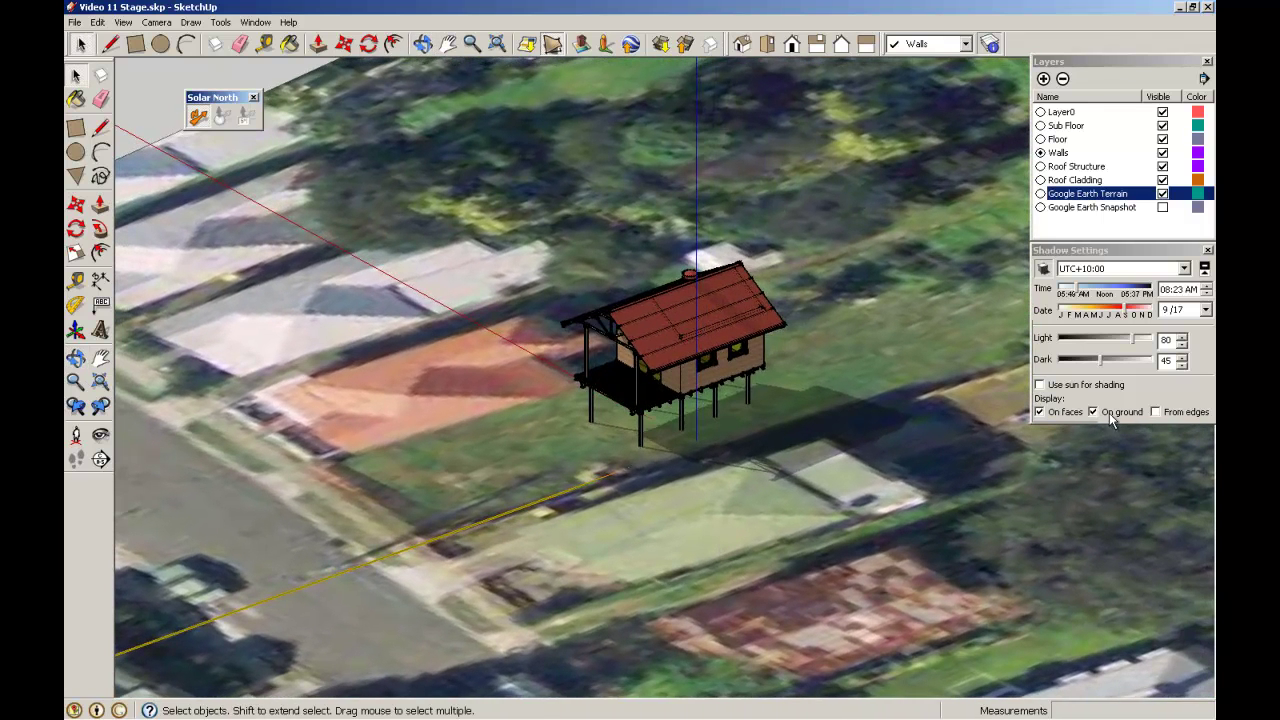
click(1113, 420)
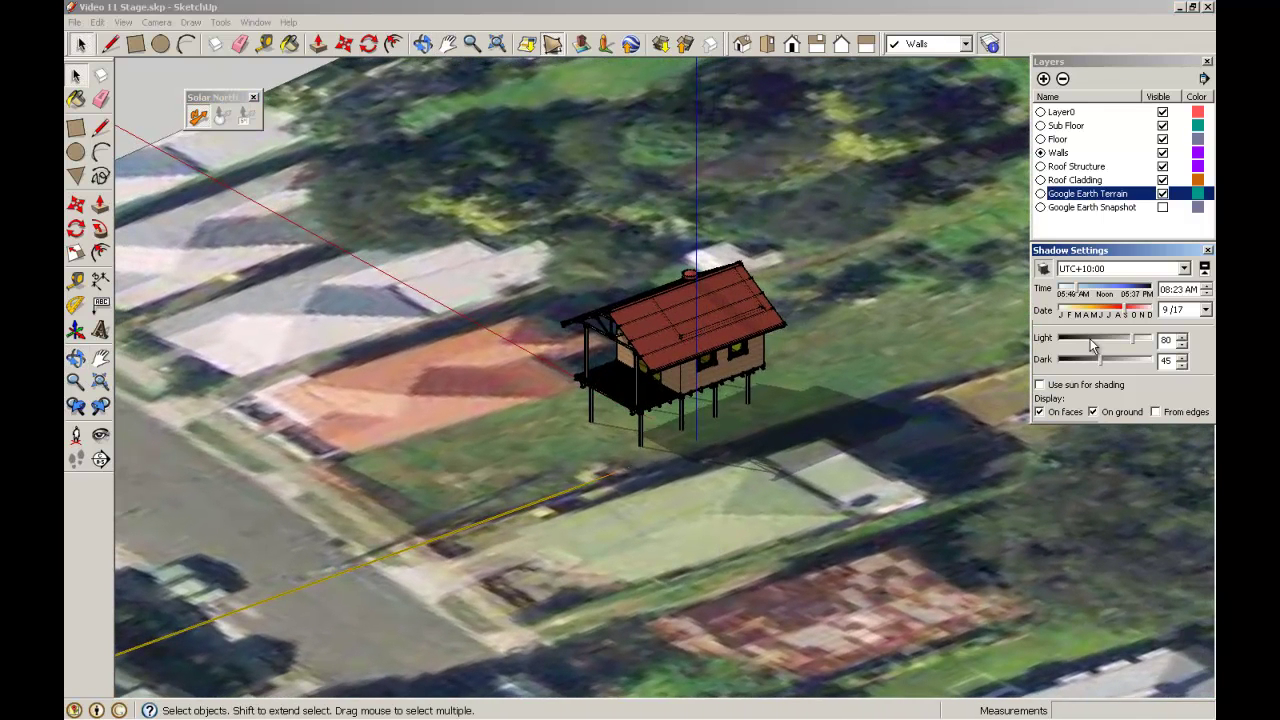
mouse_move(1130, 344)
mouse_down()
mouse_move(1114, 344)
mouse_move(1120, 315)
mouse_move(1105, 316)
mouse_move(1142, 314)
mouse_move(1109, 315)
mouse_move(1086, 292)
mouse_up()
click(1081, 290)
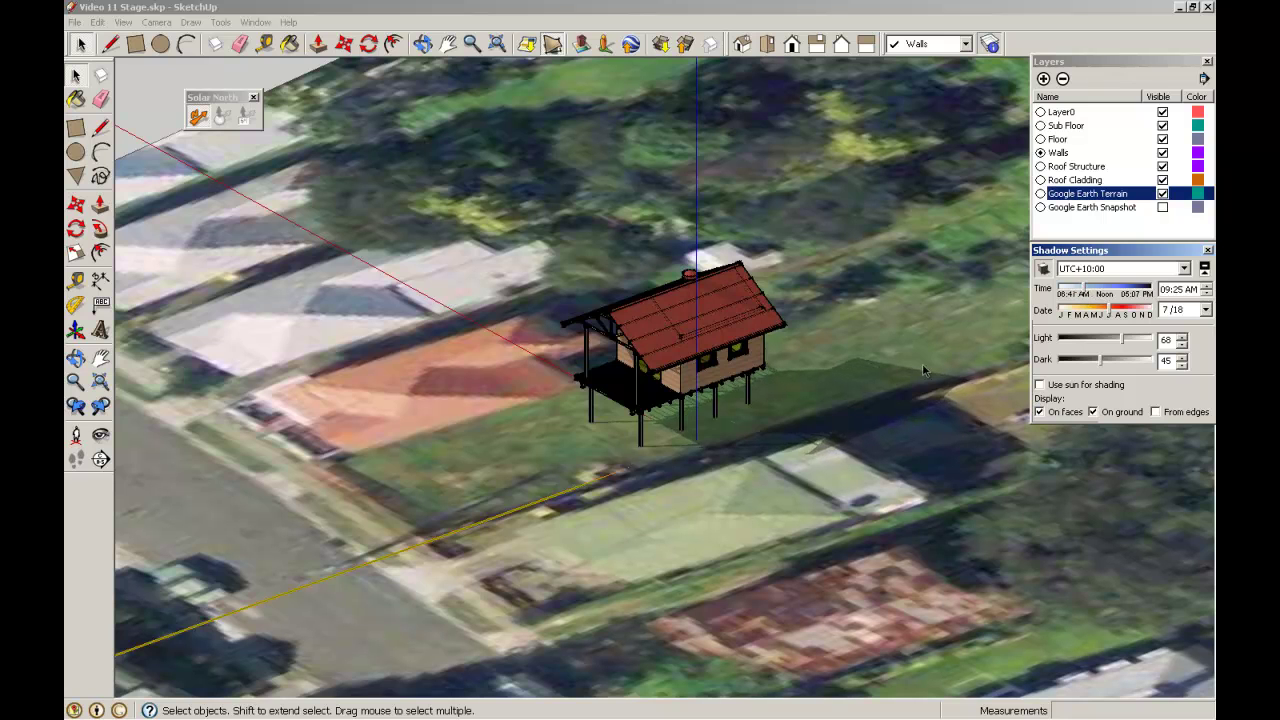
key(Left)
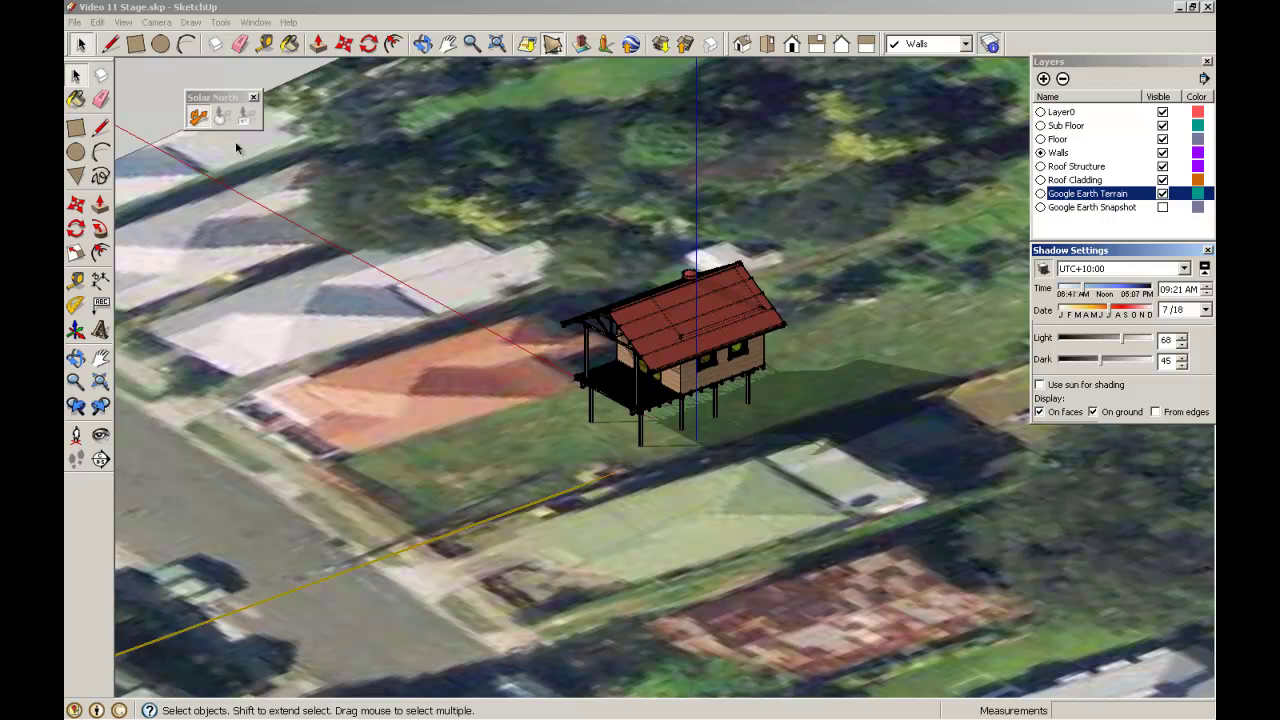